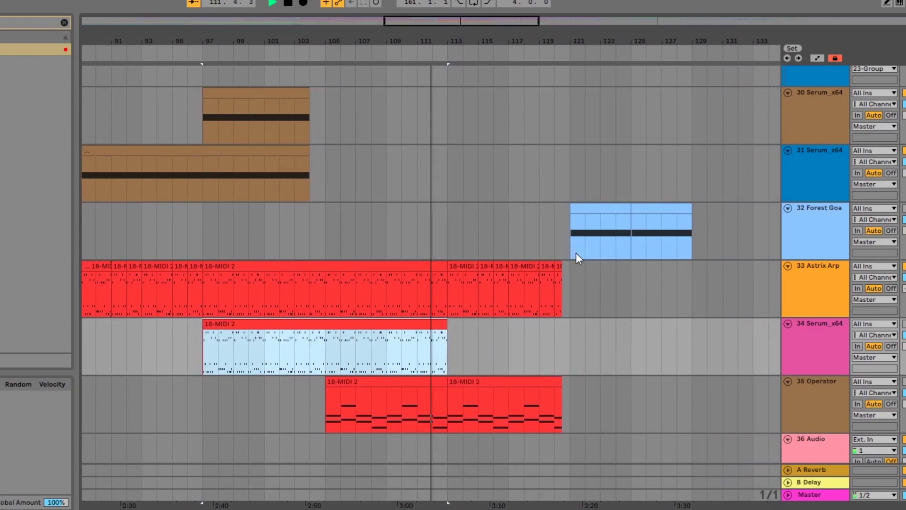
Stop playback and examine the 18-MIDI 2 clips and device chains of the Astrix Arp and Serum_x64 tracks around bar 97.
{"action": "key", "text": "space"}
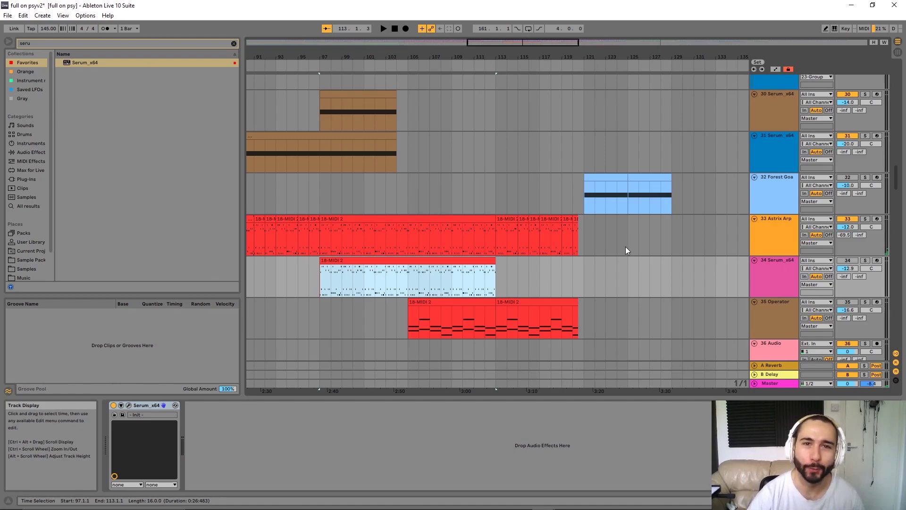
{"action": "key", "text": "z"}
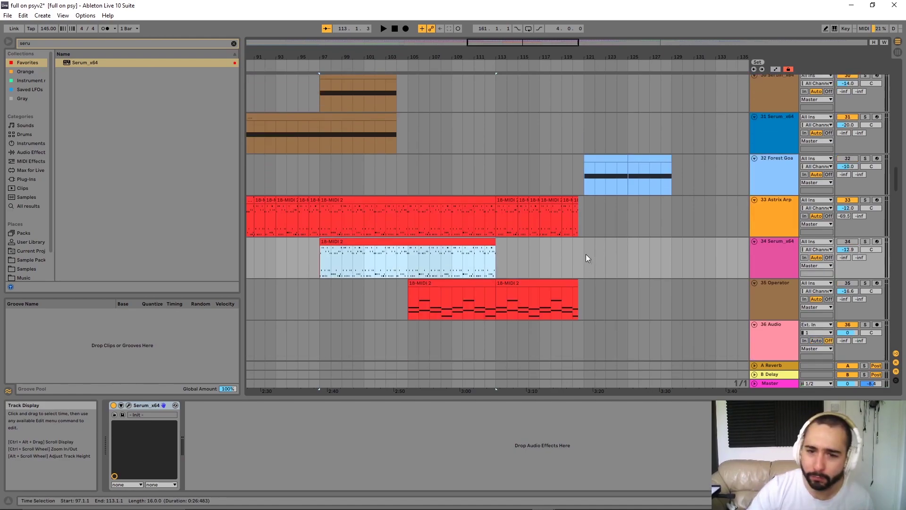
{"action": "scroll", "coordinate": [623, 246], "scroll_direction": "down", "scroll_amount": 5}
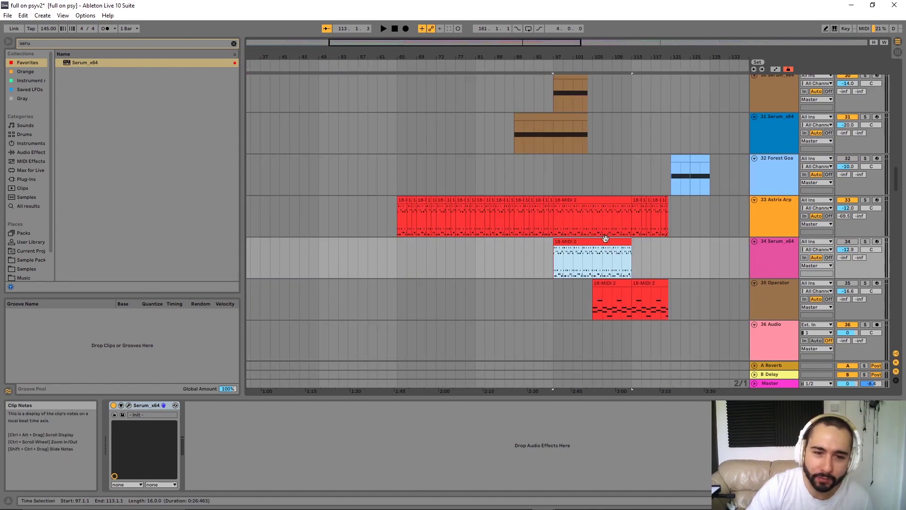
{"action": "left_click_drag", "start_coordinate": [594, 165], "coordinate": [524, 194]}
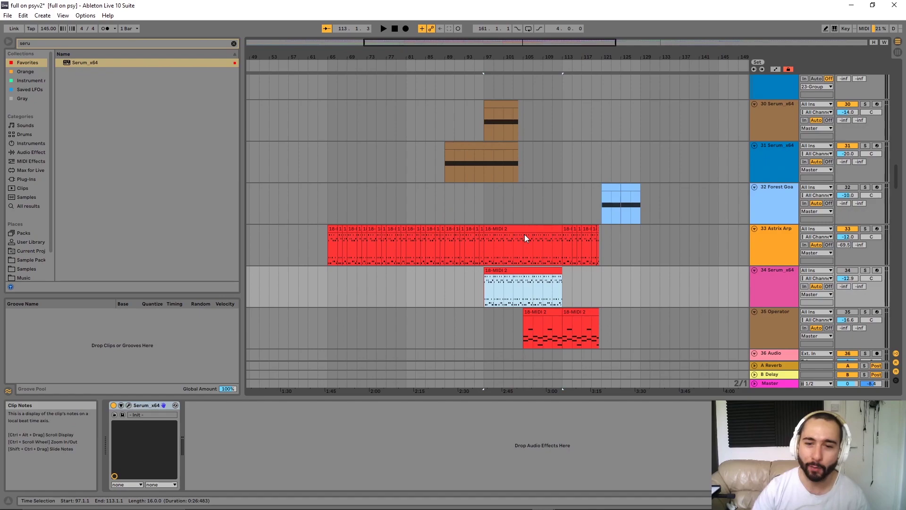
{"action": "scroll", "coordinate": [524, 236], "scroll_direction": "down", "scroll_amount": 3}
{"action": "left_click", "coordinate": [520, 183]}
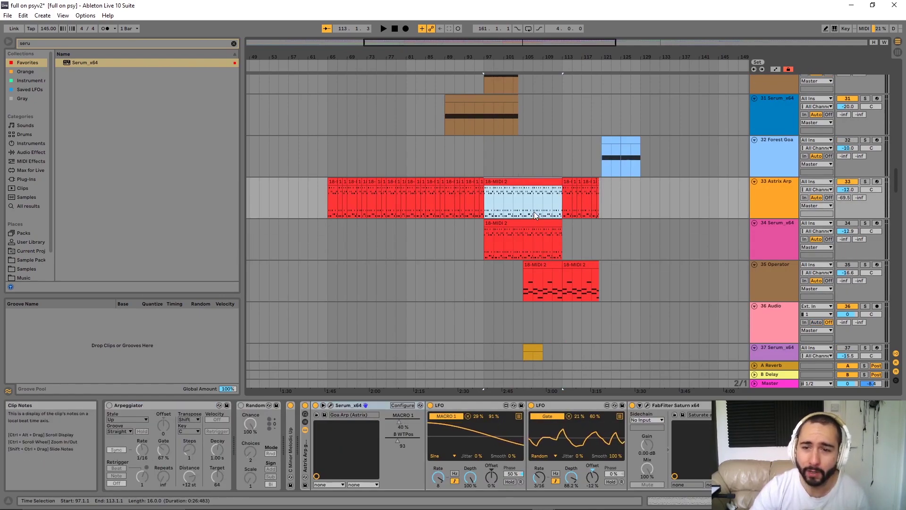
{"action": "scroll", "coordinate": [534, 212], "scroll_direction": "up", "scroll_amount": 3}
{"action": "left_click", "coordinate": [770, 243]}
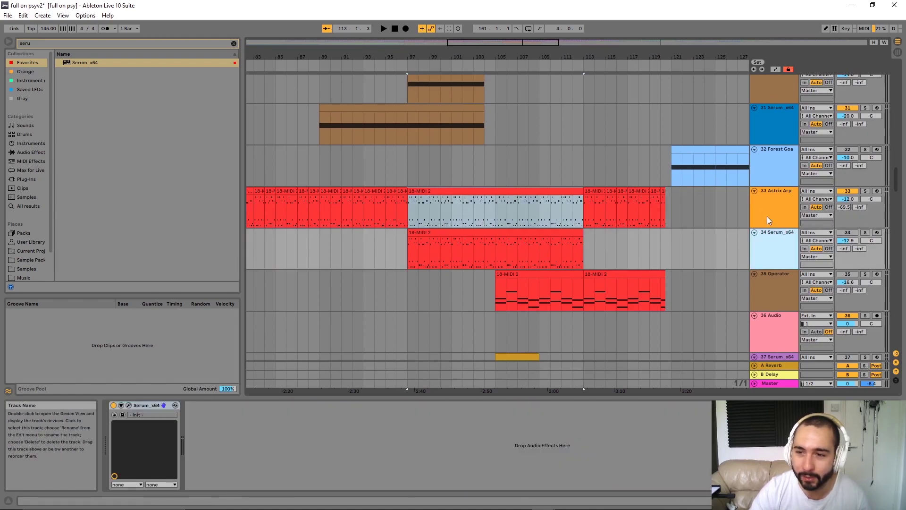
{"action": "double_click", "coordinate": [770, 244]}
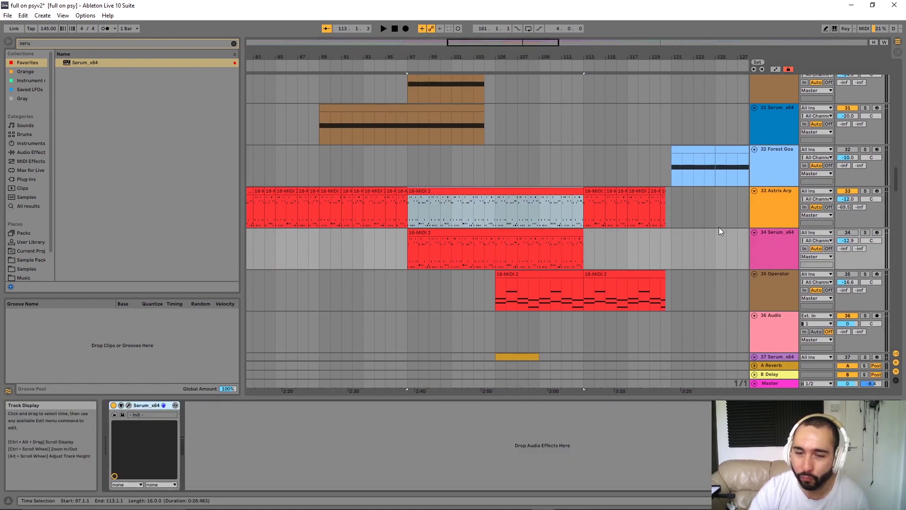
{"action": "scroll", "coordinate": [451, 208], "scroll_direction": "up", "scroll_amount": 4}
{"action": "scroll", "coordinate": [451, 208], "scroll_direction": "down", "scroll_amount": 4}
{"action": "left_click", "coordinate": [491, 192]}
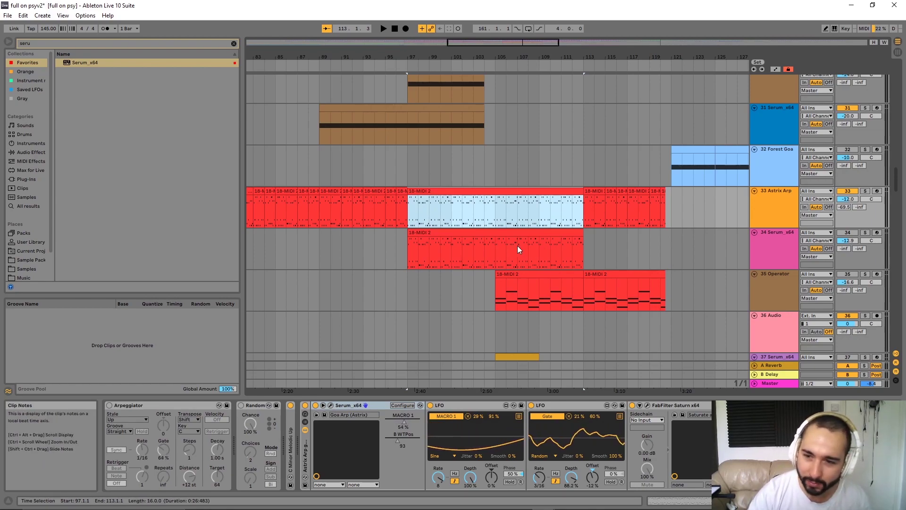
Solo track 34 Serum_x64, select its 18-MIDI 2 clip and open the Serum plug-in window.
{"action": "left_click", "coordinate": [775, 237]}
{"action": "left_click", "coordinate": [866, 232]}
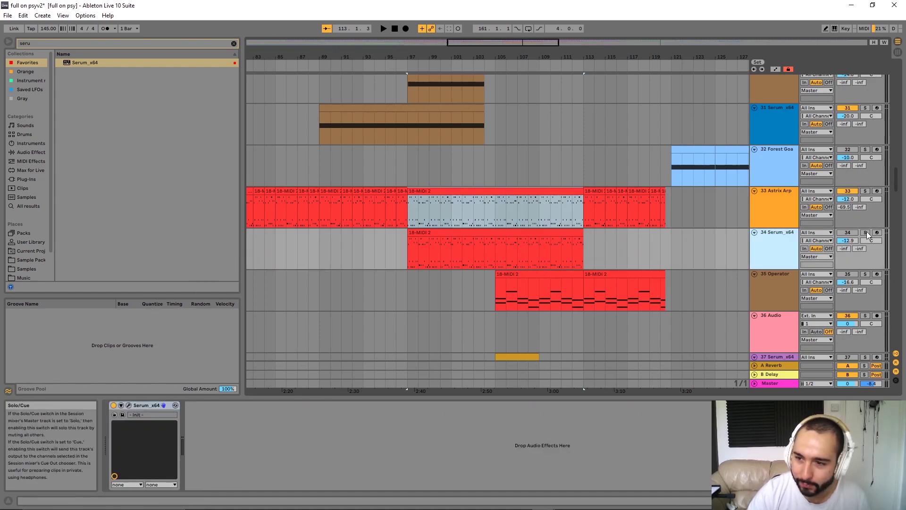
{"action": "left_click", "coordinate": [621, 241]}
{"action": "left_click", "coordinate": [524, 234]}
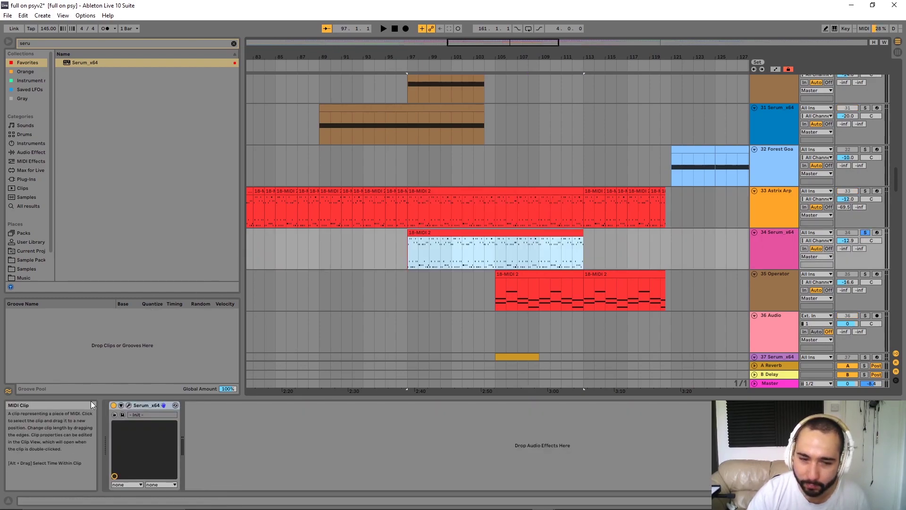
{"action": "left_click", "coordinate": [128, 405]}
{"action": "left_click_drag", "start_coordinate": [414, 86], "coordinate": [471, 72]}
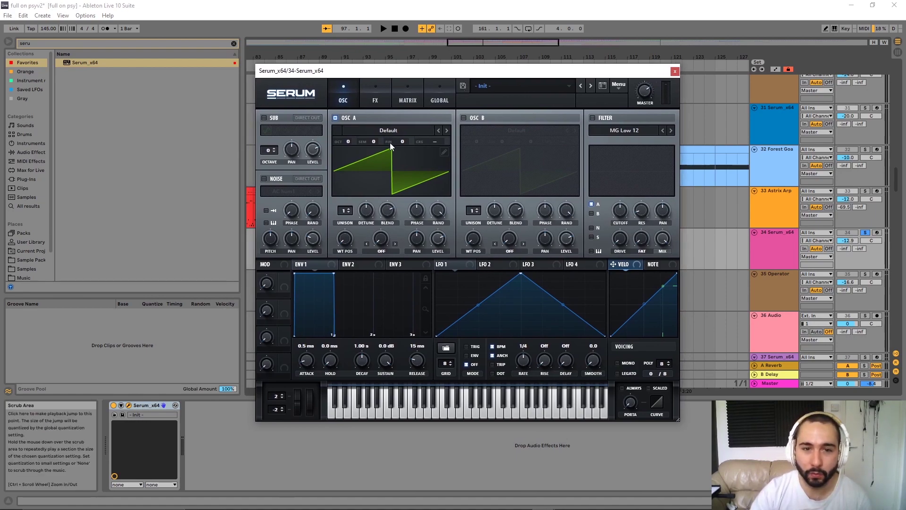
Enable oscillator B with the Acid wavetable, one octave down (-1) and with 4 unison voices.
{"action": "left_click", "coordinate": [463, 118]}
{"action": "left_click", "coordinate": [537, 130]}
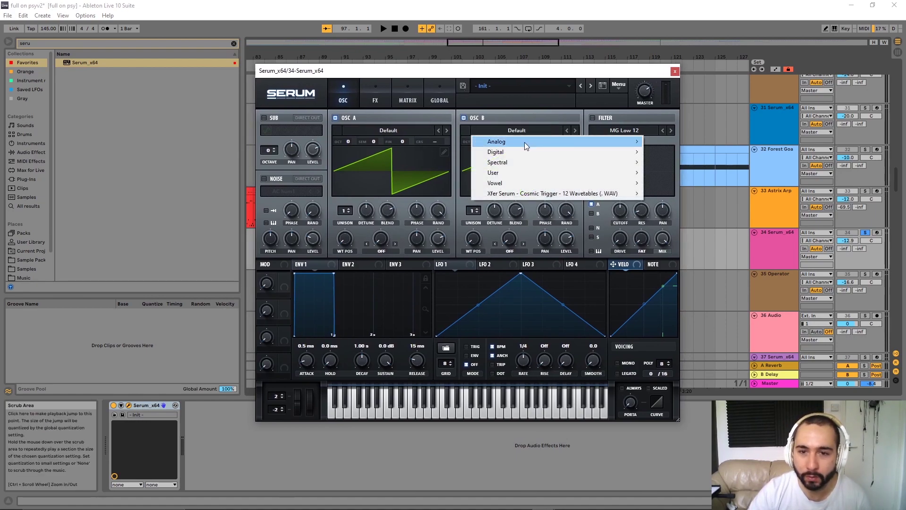
{"action": "mouse_move", "coordinate": [525, 143]}
{"action": "left_click", "coordinate": [670, 158]}
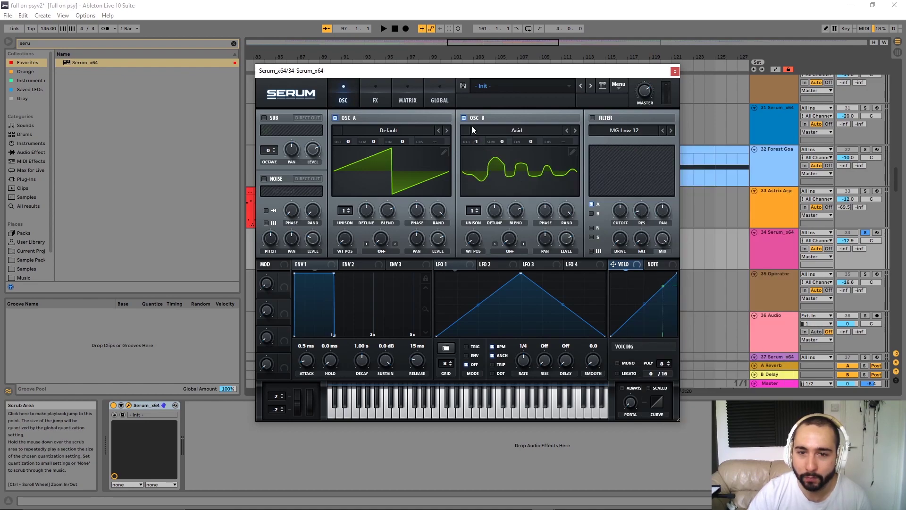
{"action": "mouse_move", "coordinate": [473, 212]}
{"action": "left_mouse_down"}
{"action": "mouse_move", "coordinate": [478, 196]}
{"action": "mouse_move", "coordinate": [499, 236]}
{"action": "mouse_move", "coordinate": [478, 214]}
{"action": "mouse_move", "coordinate": [481, 204]}
{"action": "left_mouse_up"}
Enable the sub oscillator at octave -1 and modulate its level with Env 1, using 255 ms decay and -38.4 dB sustain.
{"action": "left_click", "coordinate": [264, 118]}
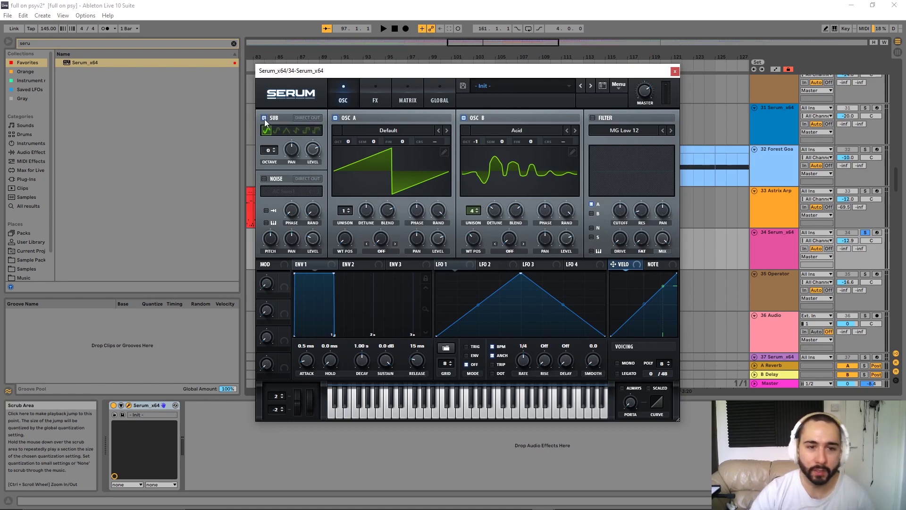
{"action": "left_click", "coordinate": [273, 154]}
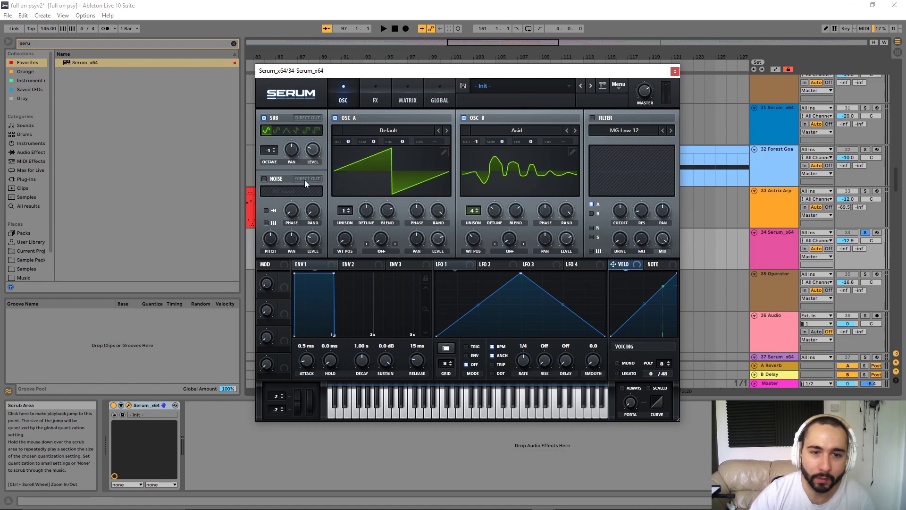
{"action": "left_click_drag", "start_coordinate": [296, 264], "coordinate": [314, 150]}
{"action": "left_click_drag", "start_coordinate": [387, 364], "coordinate": [384, 383]}
{"action": "left_click_drag", "start_coordinate": [369, 361], "coordinate": [364, 378]}
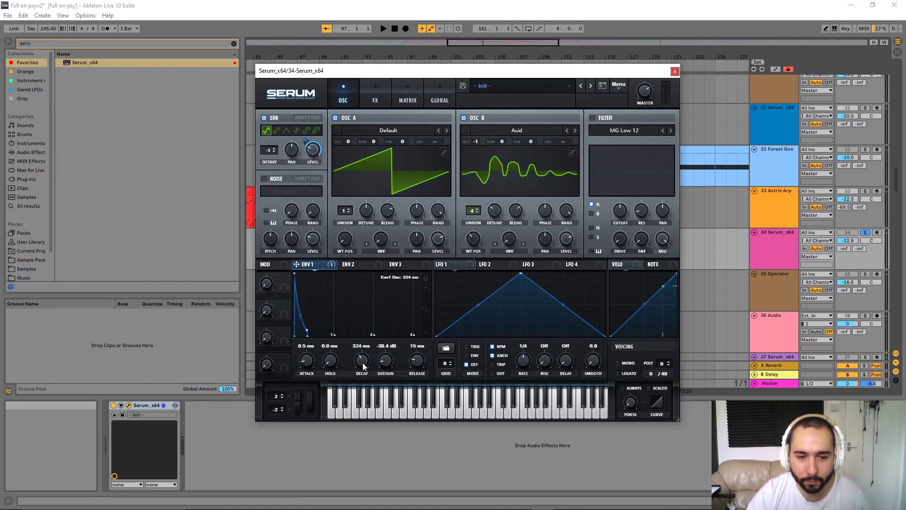
Enable an MG Low 24 filter with about 34 Hz cutoff and raised resonance, and route oscillator B and the sub through it.
{"action": "left_click", "coordinate": [593, 119]}
{"action": "left_click", "coordinate": [672, 133]}
{"action": "left_click_drag", "start_coordinate": [619, 225], "coordinate": [632, 245]}
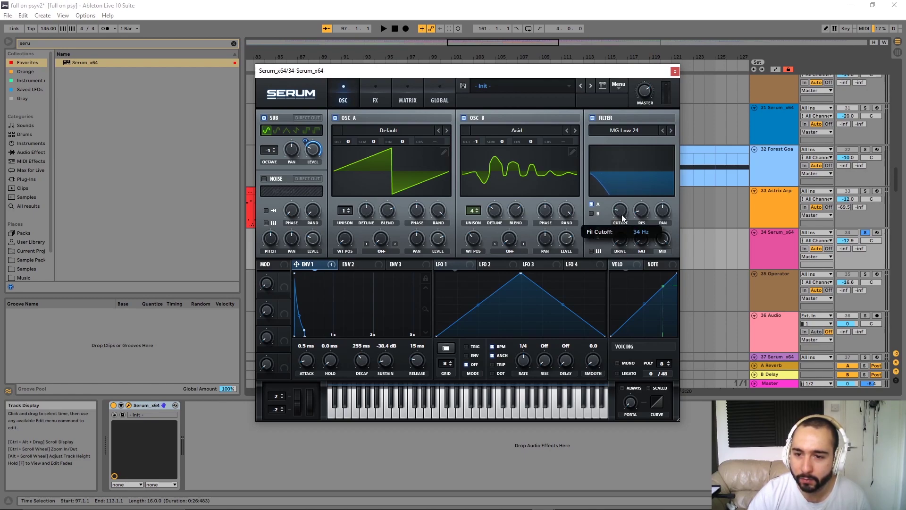
{"action": "mouse_move", "coordinate": [620, 216]}
{"action": "left_click_drag", "start_coordinate": [642, 208], "coordinate": [647, 163]}
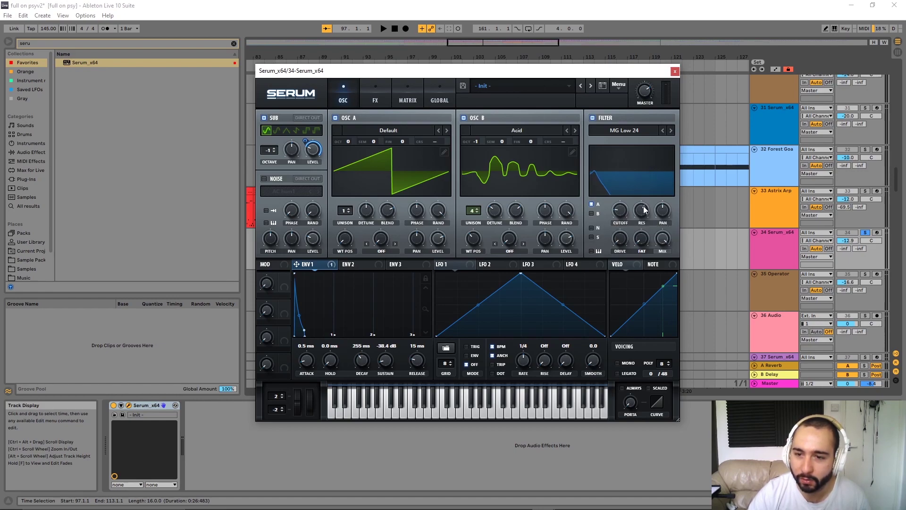
{"action": "left_click_drag", "start_coordinate": [643, 245], "coordinate": [626, 221]}
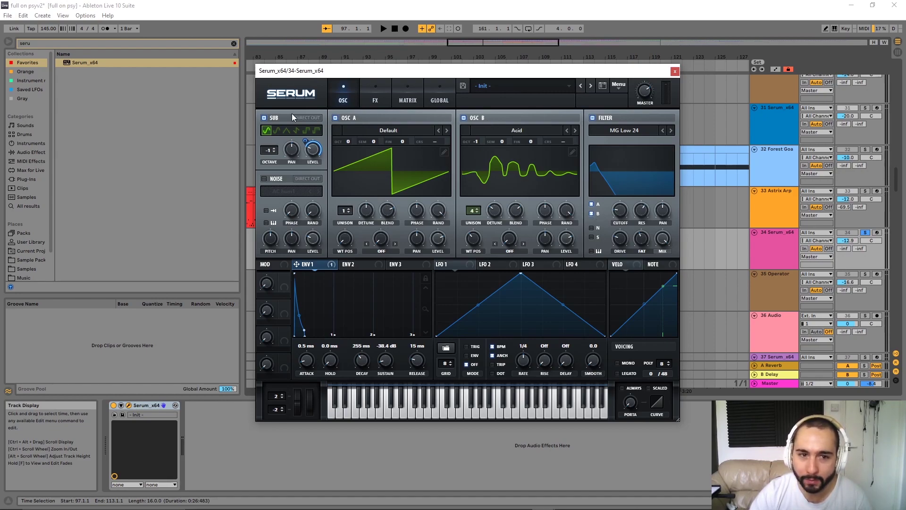
{"action": "left_click", "coordinate": [592, 238]}
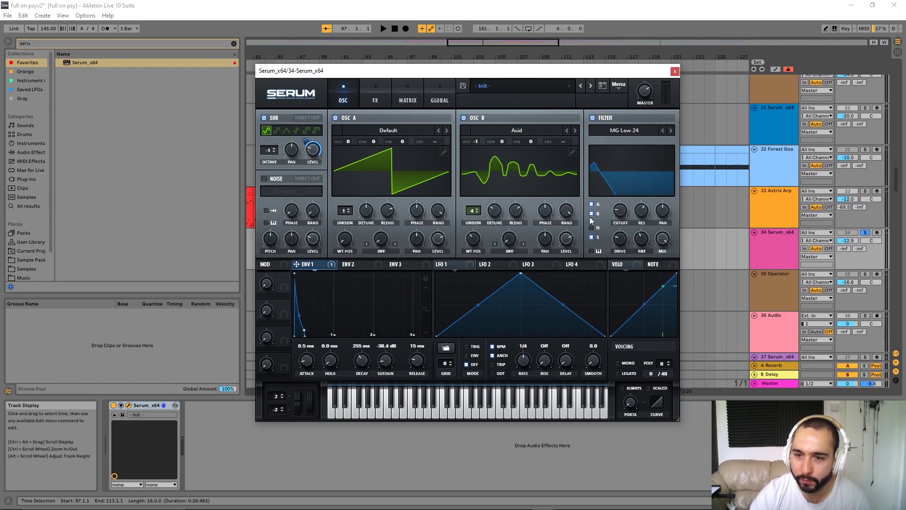
Load a user shape into LFO 1 at a one-bar rate and assign the LFO to the filter's cutoff and resonance.
{"action": "left_click", "coordinate": [446, 349]}
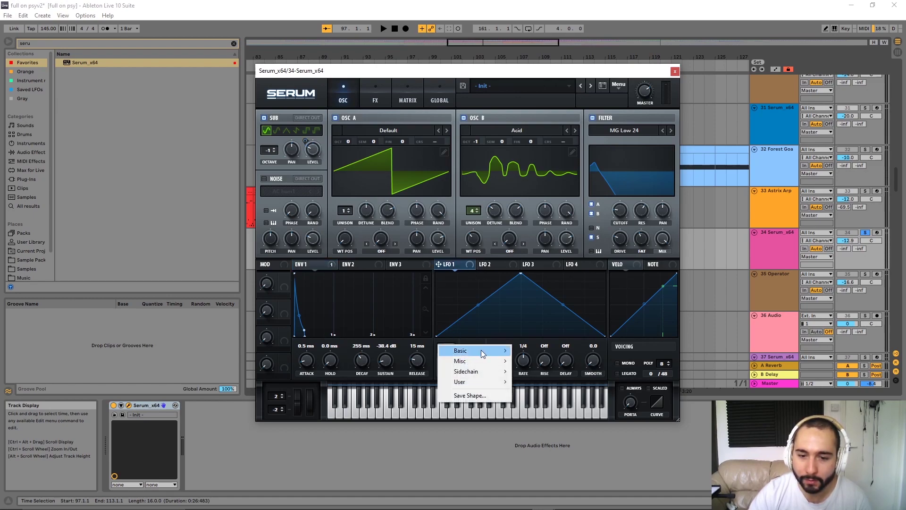
{"action": "mouse_move", "coordinate": [479, 382]}
{"action": "left_click", "coordinate": [553, 393]}
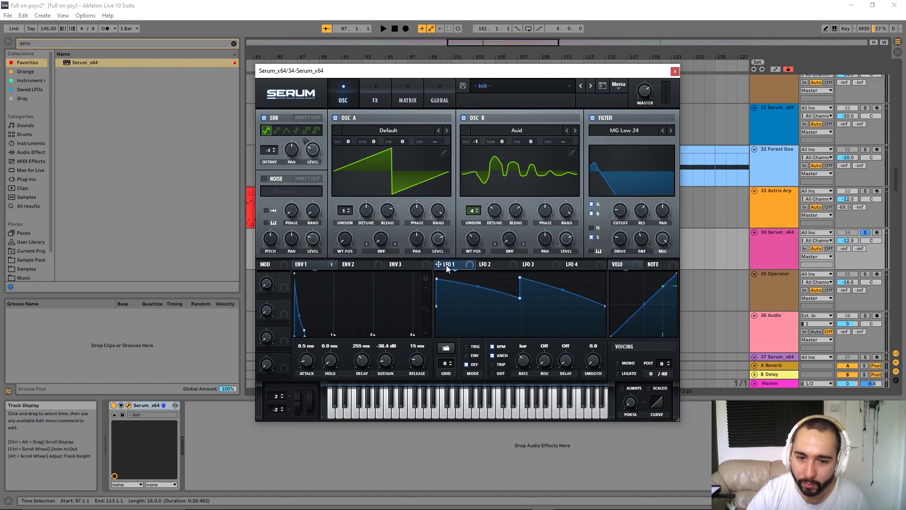
{"action": "left_click_drag", "start_coordinate": [619, 212], "coordinate": [620, 213]}
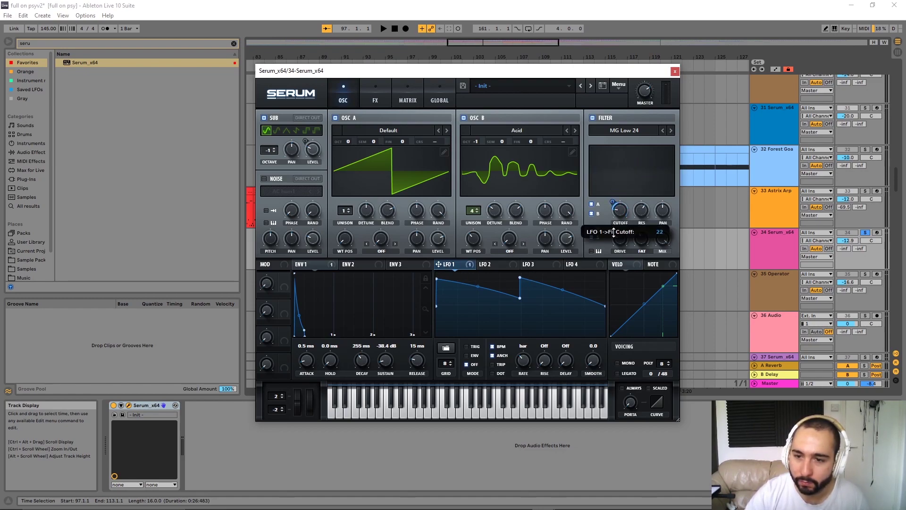
{"action": "left_click_drag", "start_coordinate": [534, 233], "coordinate": [633, 224]}
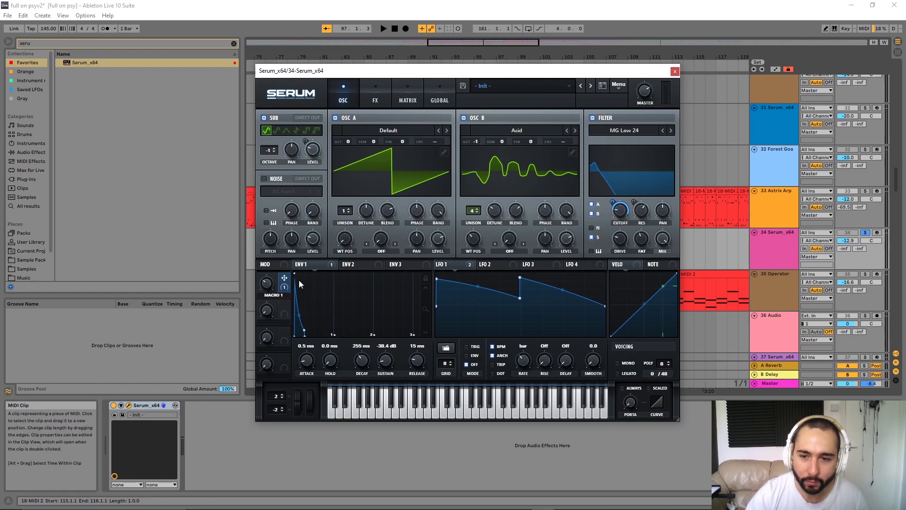
Play the soloed clip while sweeping Macro 1 to audition the filter modulation.
{"action": "key", "text": "space"}
{"action": "mouse_move", "coordinate": [267, 289]}
{"action": "left_mouse_down"}
{"action": "mouse_move", "coordinate": [280, 267]}
{"action": "mouse_move", "coordinate": [276, 286]}
{"action": "left_mouse_up"}
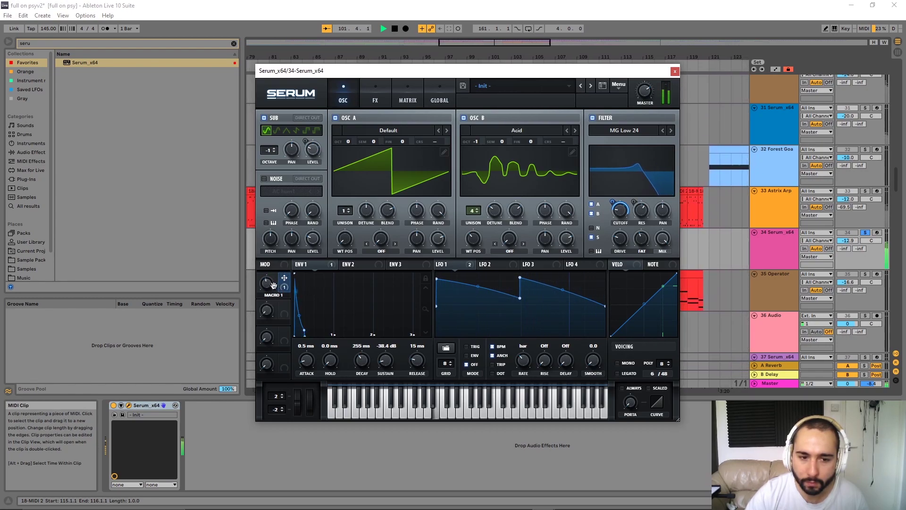
{"action": "key", "text": "space"}
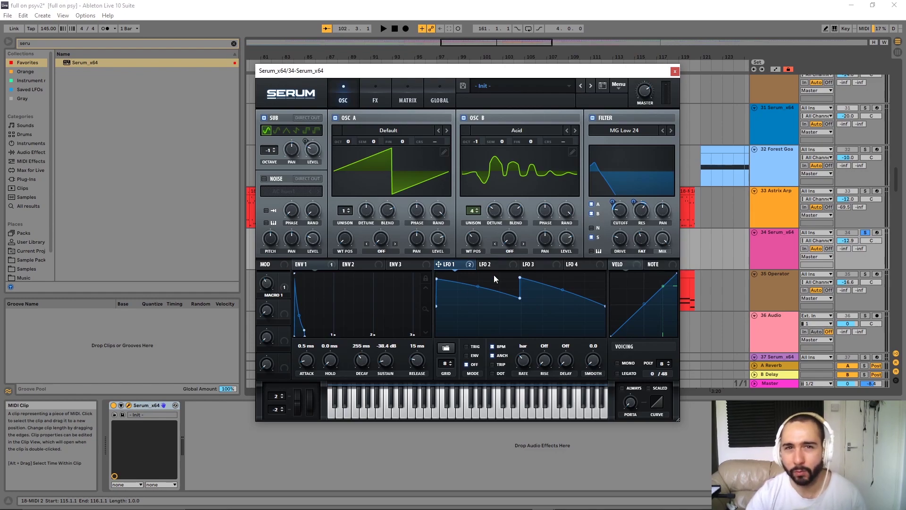
Raise the LFO 1 modulation depth on the filter cutoff to about 47 while playing the clip from bar 97.
{"action": "left_click", "coordinate": [681, 179]}
{"action": "key", "text": "space"}
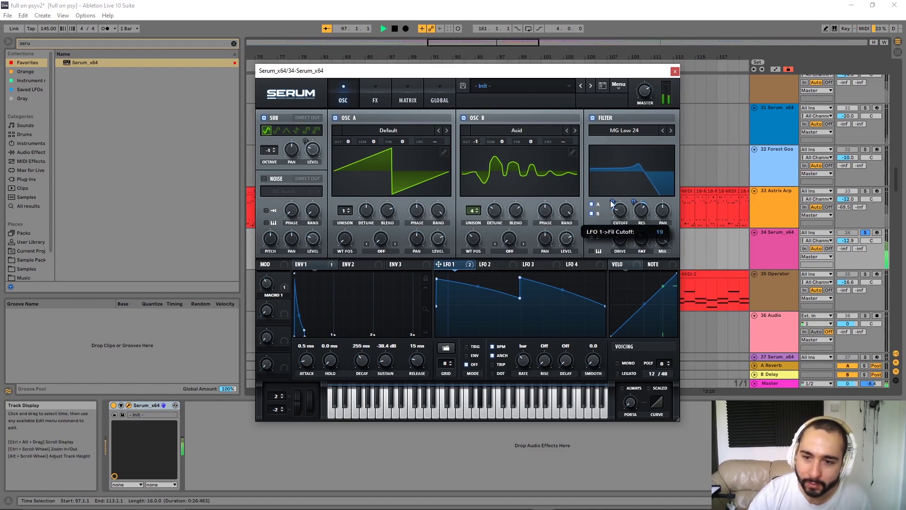
{"action": "left_click_drag", "start_coordinate": [615, 188], "coordinate": [615, 190]}
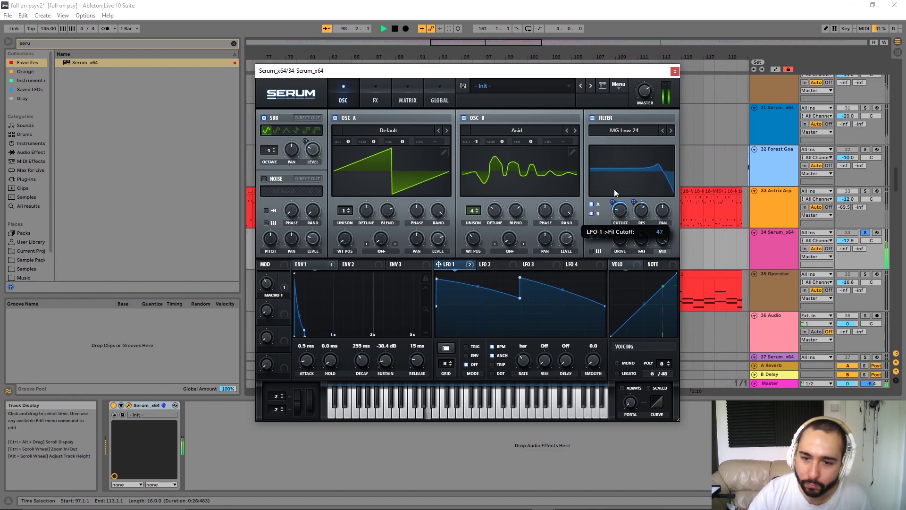
{"action": "left_click_drag", "start_coordinate": [613, 202], "coordinate": [613, 203]}
{"action": "key", "text": "space"}
Enable Serum's Hyper/Dimension and Distortion effects, with the distortion in Asym mode and its filter set to Pre.
{"action": "left_click", "coordinate": [389, 102]}
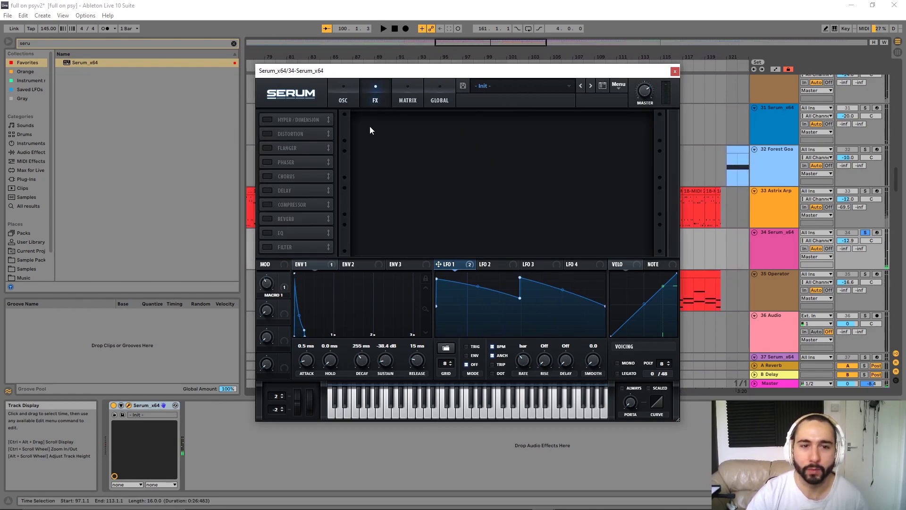
{"action": "left_click", "coordinate": [269, 120]}
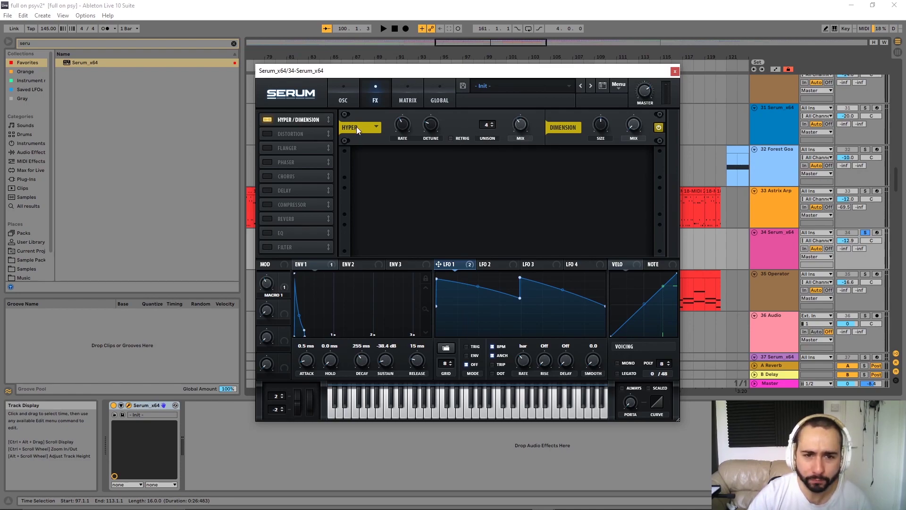
{"action": "left_click", "coordinate": [272, 134]}
{"action": "left_click", "coordinate": [426, 164]}
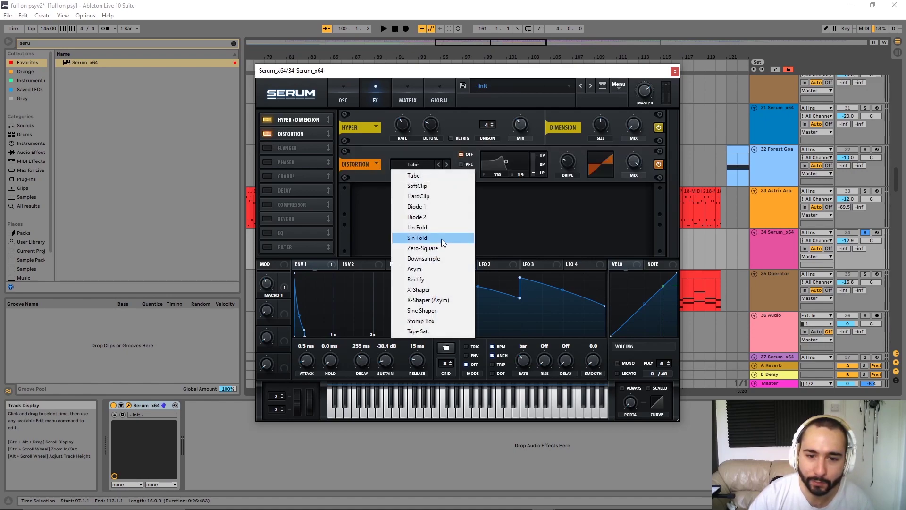
{"action": "left_click", "coordinate": [432, 278]}
{"action": "left_click", "coordinate": [462, 165]}
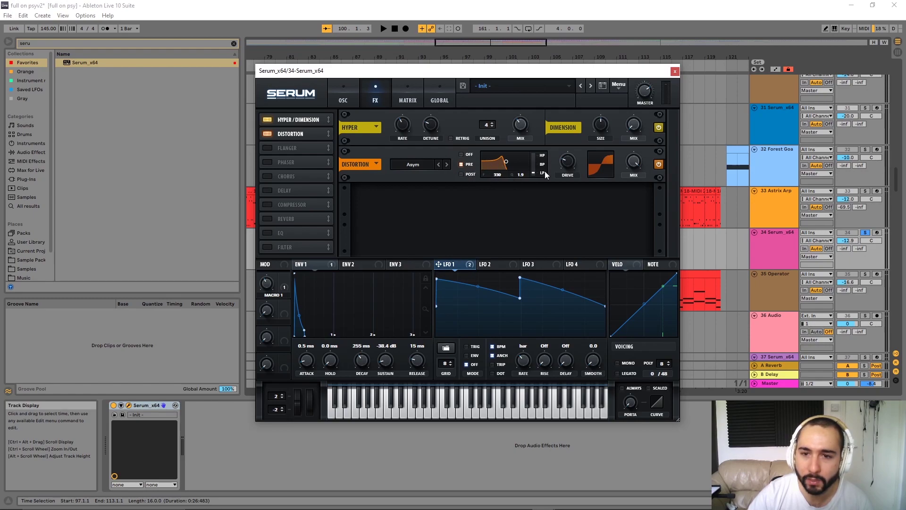
Shape the distortion's filter as a band-pass with a higher frequency and a Q of 5.0, and increase the drive.
{"action": "left_click_drag", "start_coordinate": [533, 168], "coordinate": [541, 135]}
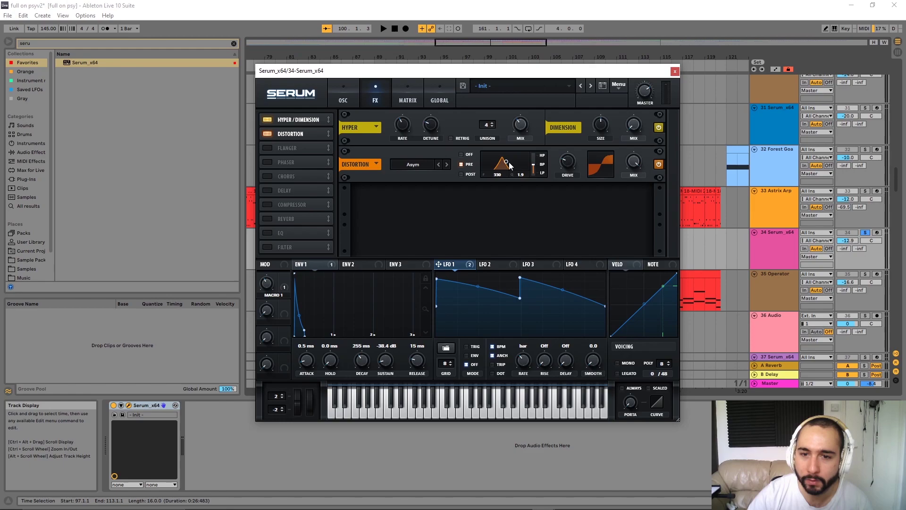
{"action": "left_click_drag", "start_coordinate": [521, 172], "coordinate": [503, 166]}
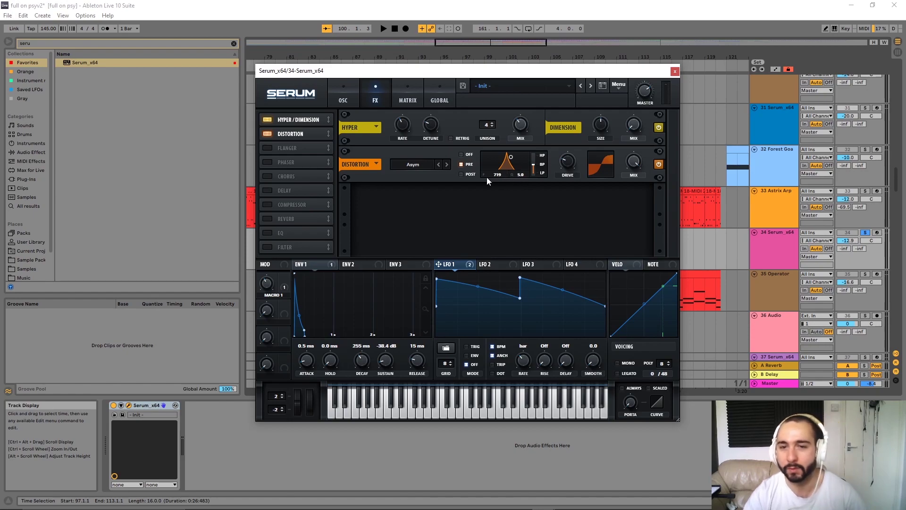
{"action": "left_click_drag", "start_coordinate": [567, 161], "coordinate": [573, 125]}
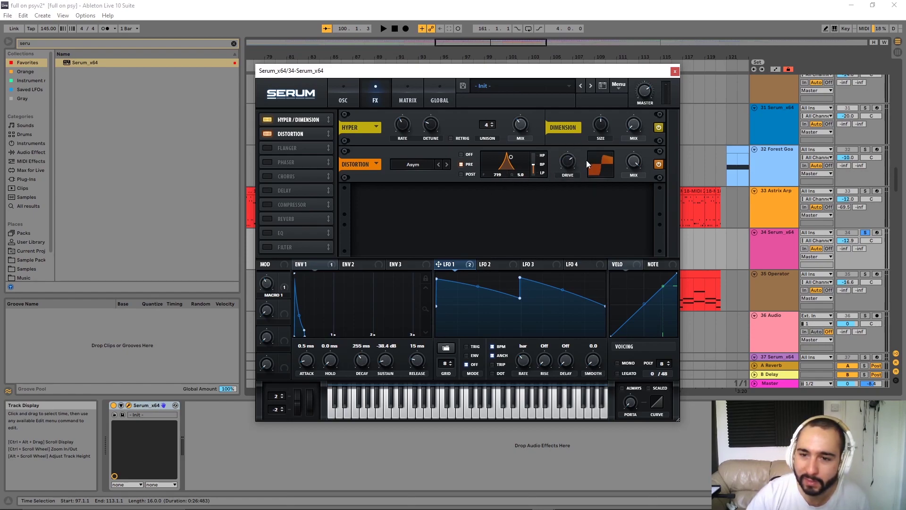
Enable Serum's Delay in Ping-Pong mode and the Compressor with Multiband on, and lower the compressor's attack.
{"action": "left_click_drag", "start_coordinate": [637, 158], "coordinate": [633, 191]}
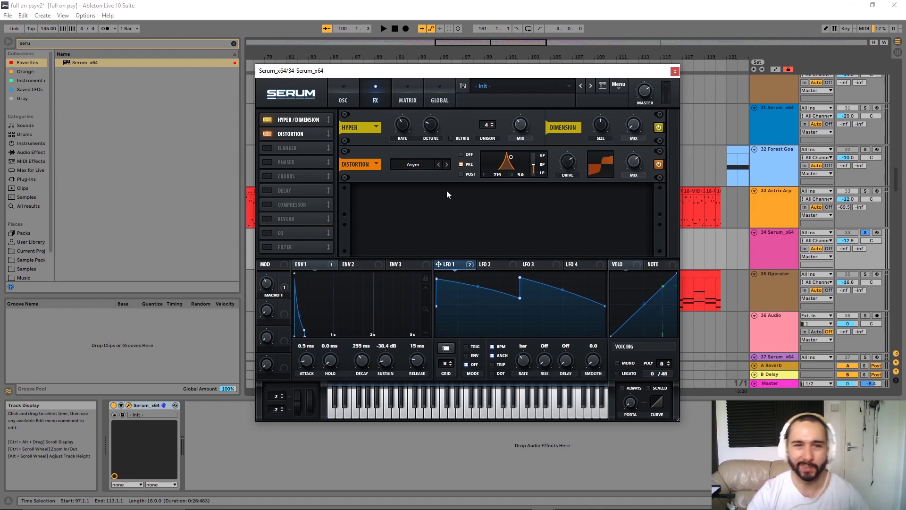
{"action": "left_click", "coordinate": [321, 189]}
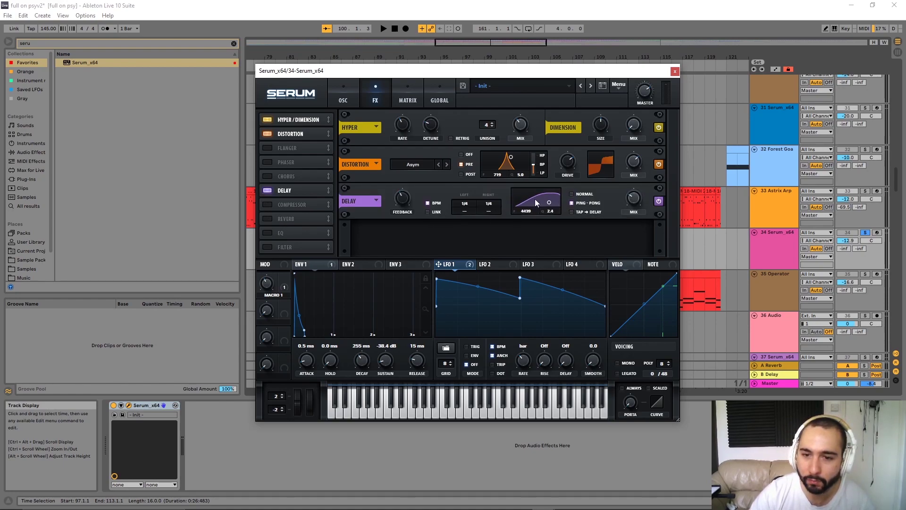
{"action": "left_click", "coordinate": [268, 205]}
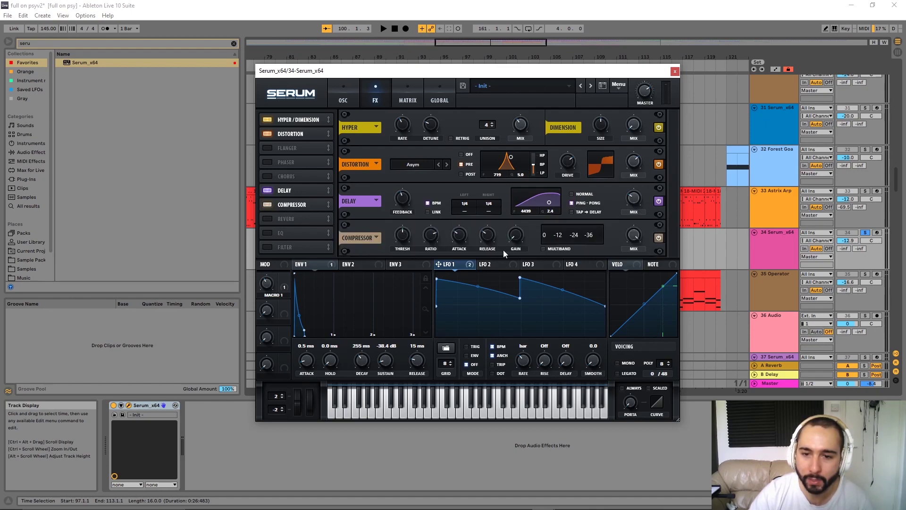
{"action": "left_click", "coordinate": [543, 249]}
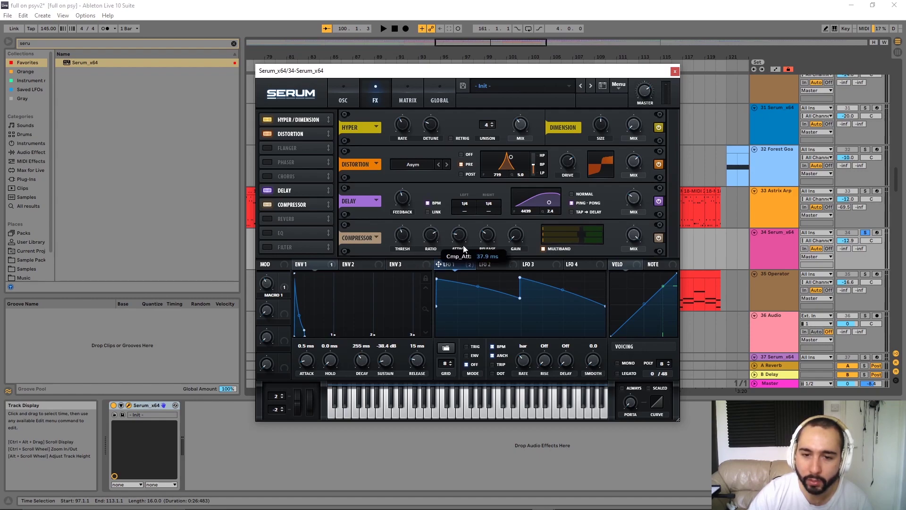
{"action": "mouse_move", "coordinate": [490, 238]}
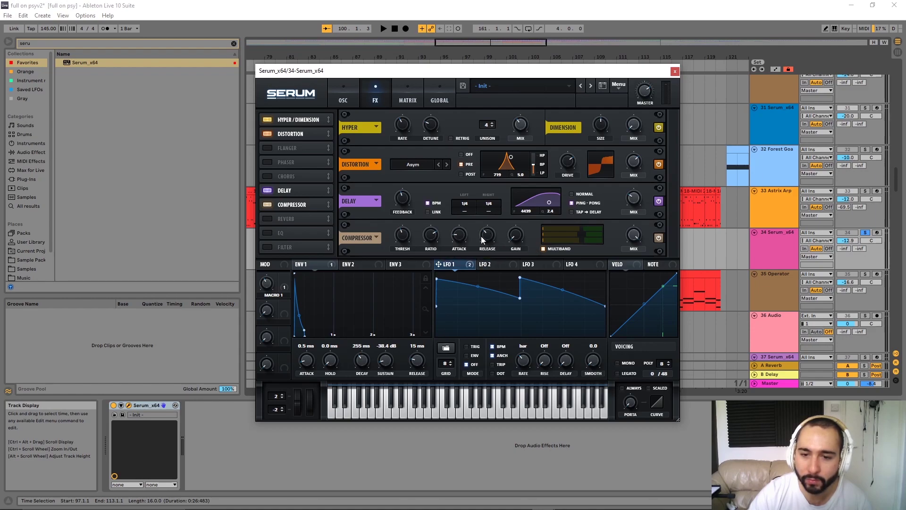
{"action": "mouse_move", "coordinate": [517, 232]}
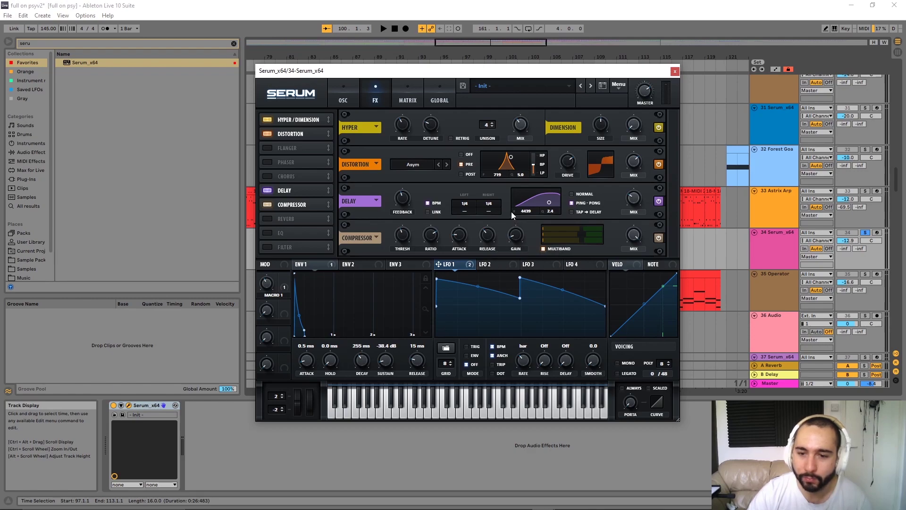
Assign LFO 2 to the distortion filter's frequency, using the basic sine shape at an 8 bar rate.
{"action": "left_click", "coordinate": [501, 263]}
{"action": "left_click_drag", "start_coordinate": [500, 177], "coordinate": [498, 174]}
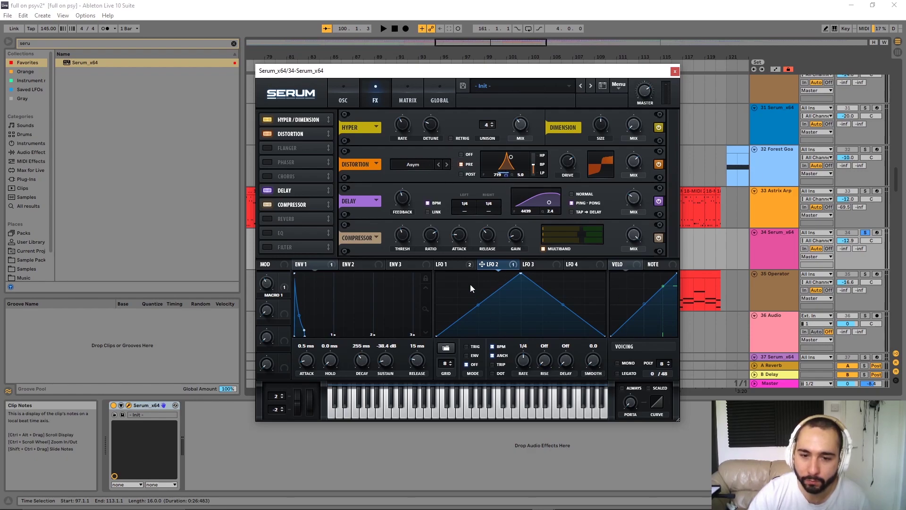
{"action": "left_click", "coordinate": [446, 348]}
{"action": "mouse_move", "coordinate": [481, 384]}
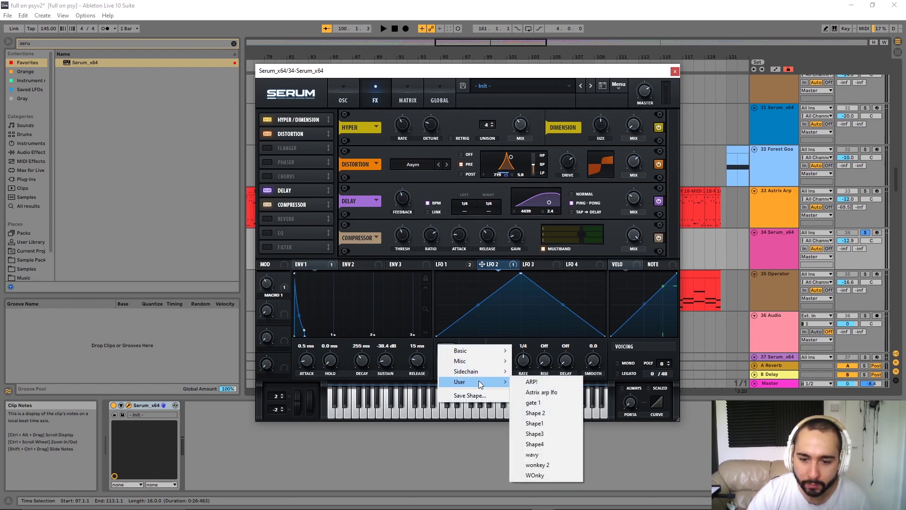
{"action": "mouse_move", "coordinate": [479, 350]}
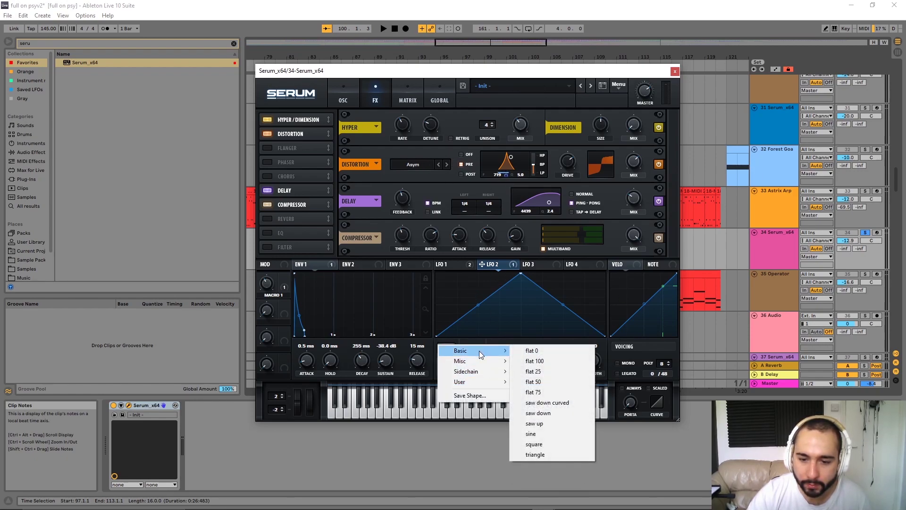
{"action": "left_click", "coordinate": [549, 432]}
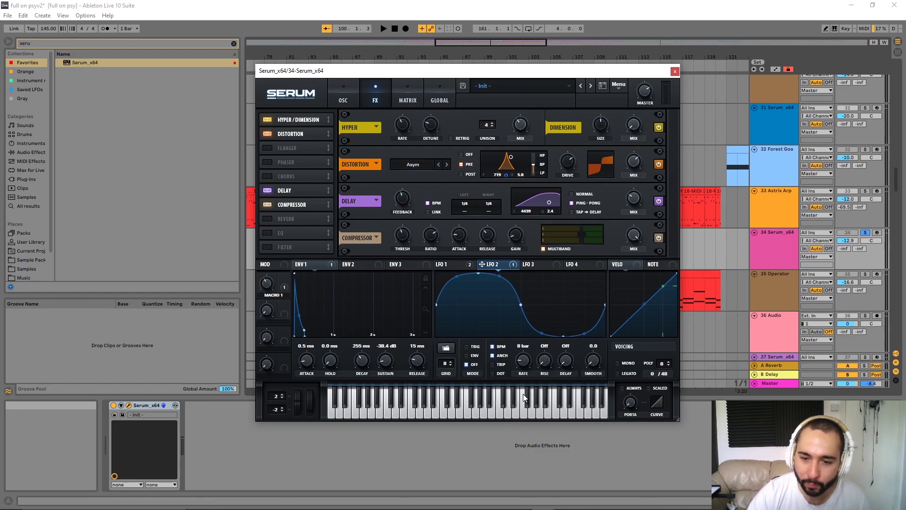
Play the clip while sweeping Macro 1, and set the distortion's mix to about 48%.
{"action": "left_click", "coordinate": [347, 100]}
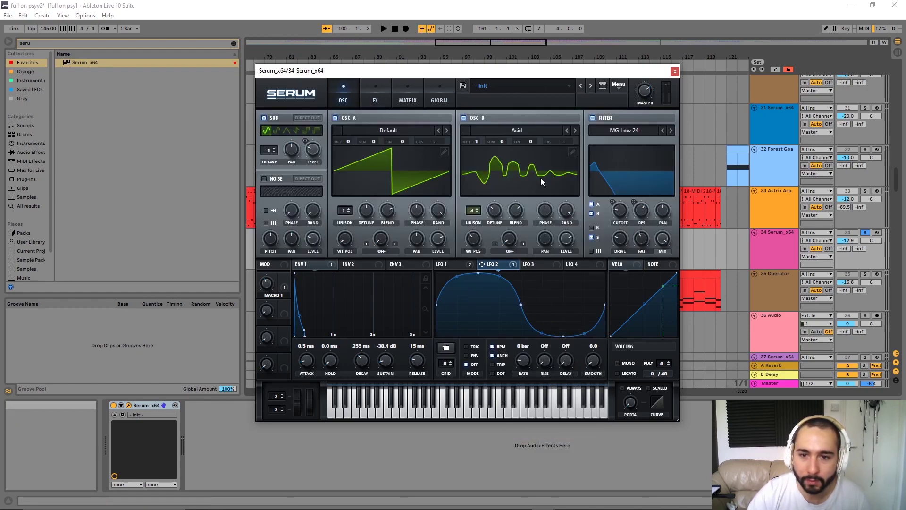
{"action": "key", "text": "space"}
{"action": "mouse_move", "coordinate": [267, 286]}
{"action": "left_mouse_down"}
{"action": "mouse_move", "coordinate": [269, 306]}
{"action": "mouse_move", "coordinate": [274, 285]}
{"action": "left_mouse_up"}
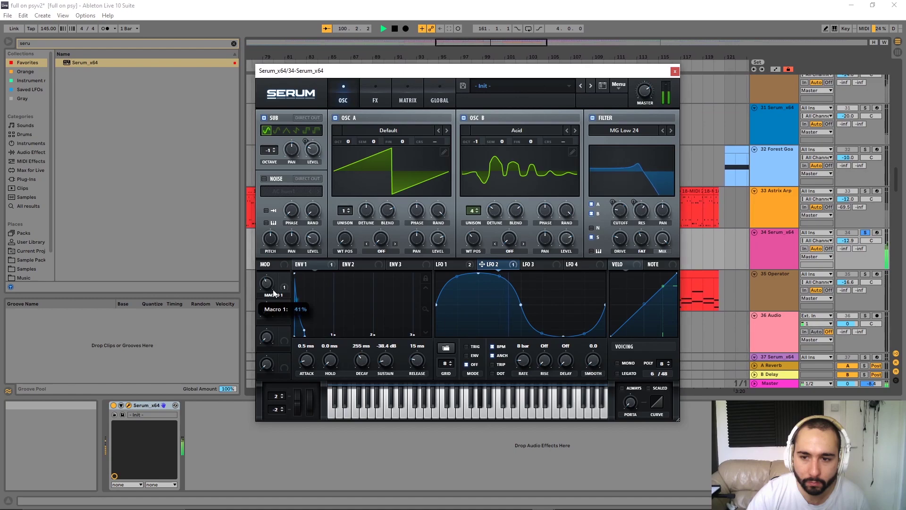
{"action": "left_click", "coordinate": [376, 97]}
{"action": "mouse_move", "coordinate": [640, 206]}
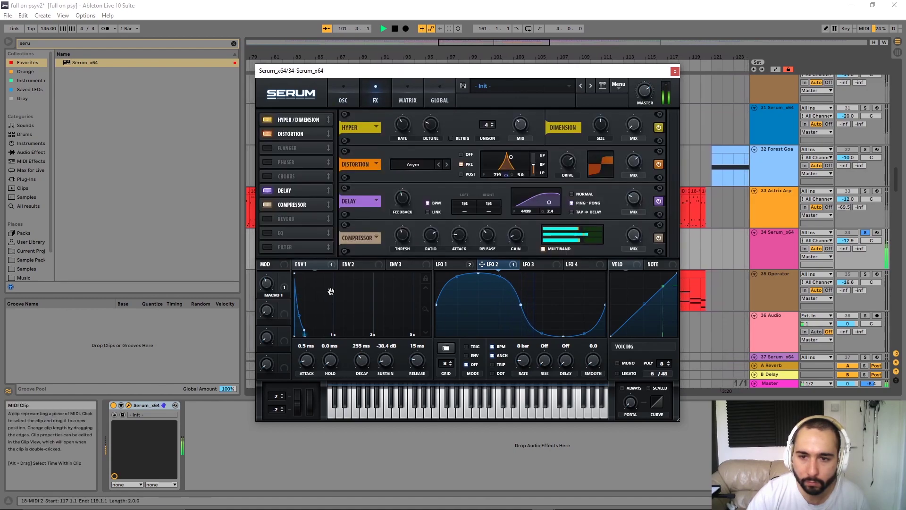
{"action": "mouse_move", "coordinate": [273, 298]}
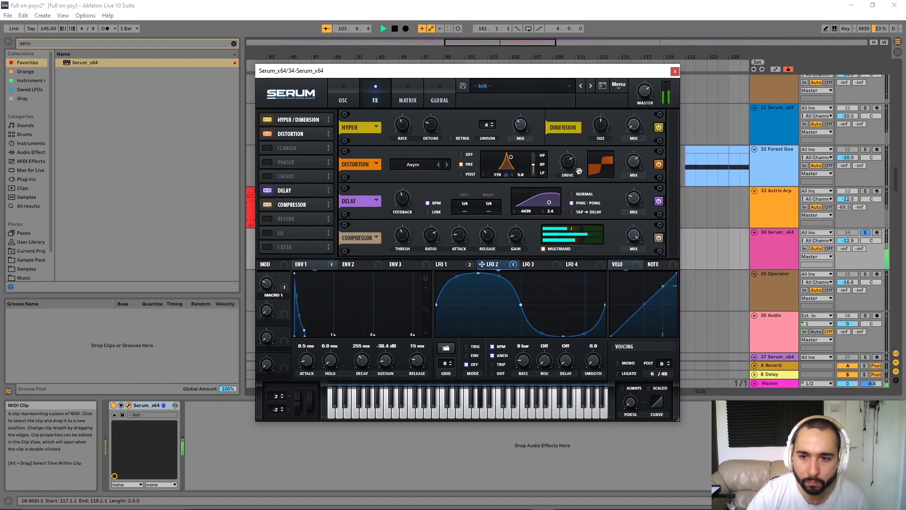
{"action": "key", "text": "space"}
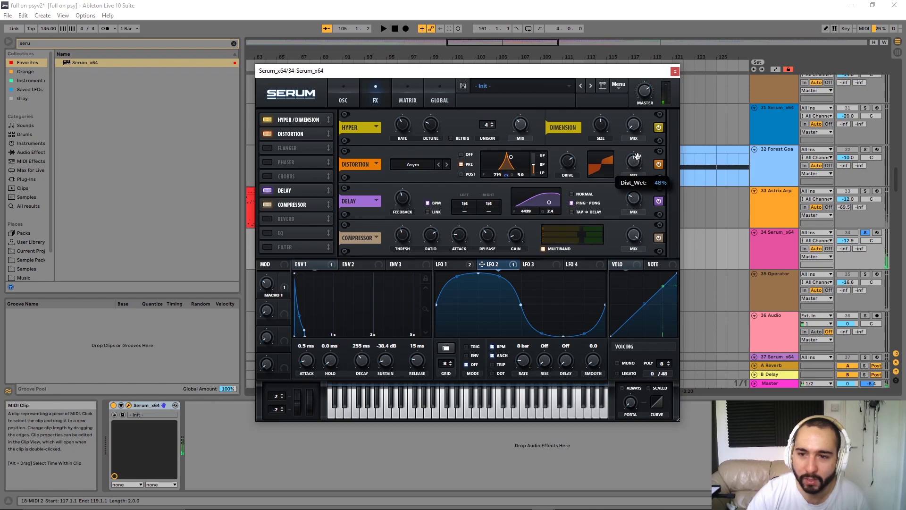
Play the clip while adjusting the compressor to a -15.9 dB threshold and a 3:1 ratio.
{"action": "key", "text": "space"}
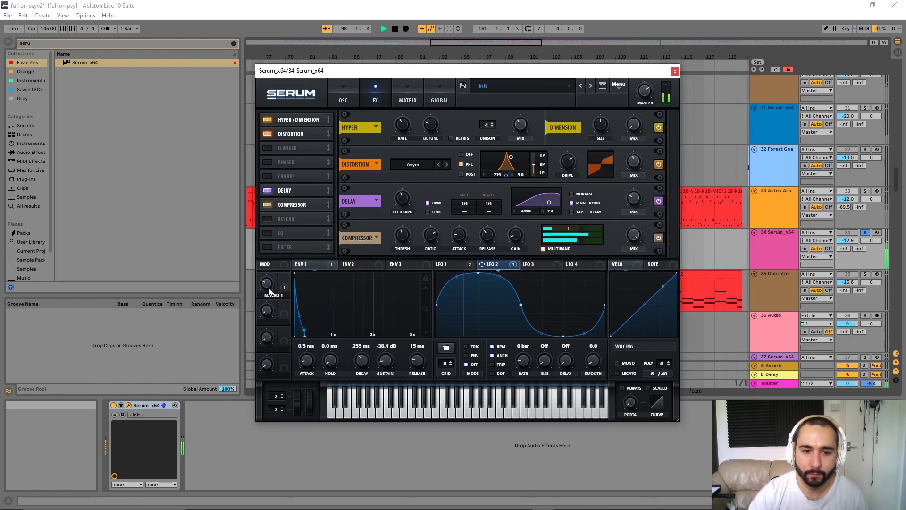
{"action": "mouse_move", "coordinate": [271, 270]}
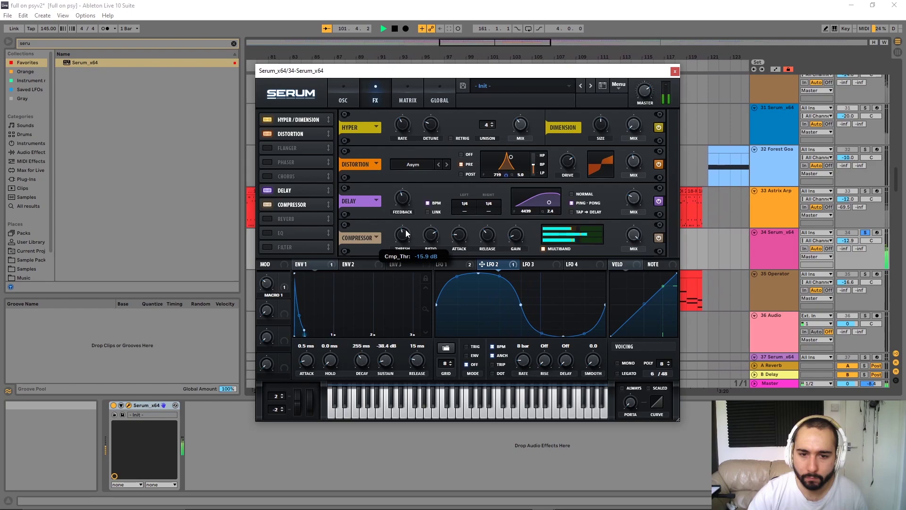
{"action": "mouse_move", "coordinate": [517, 237]}
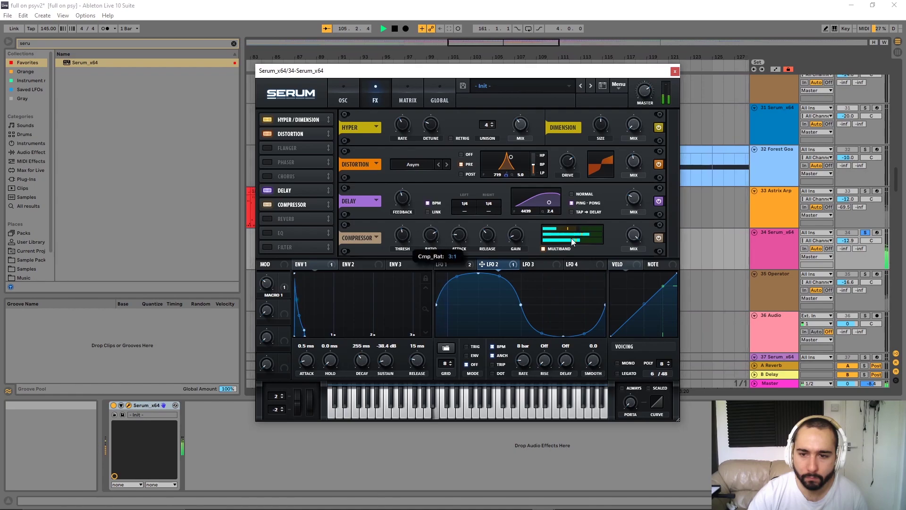
{"action": "mouse_move", "coordinate": [634, 236]}
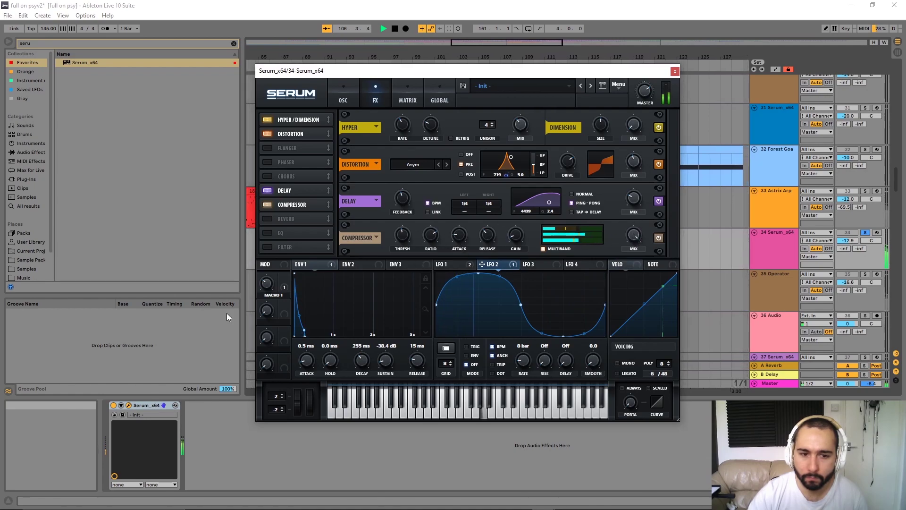
Shorten Env 1's decay to 227 ms with sustain fully down, and audition the sound by sweeping Macro 1.
{"action": "left_click_drag", "start_coordinate": [304, 330], "coordinate": [324, 327]}
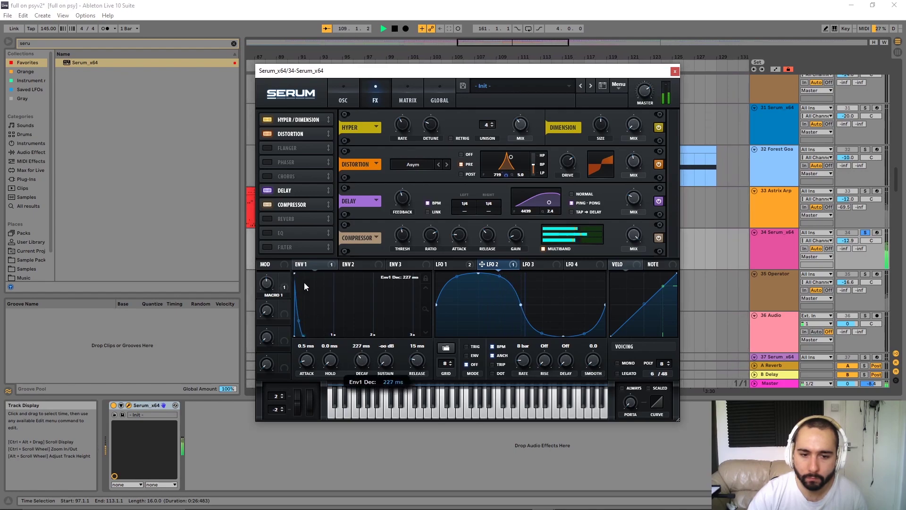
{"action": "left_click", "coordinate": [336, 101]}
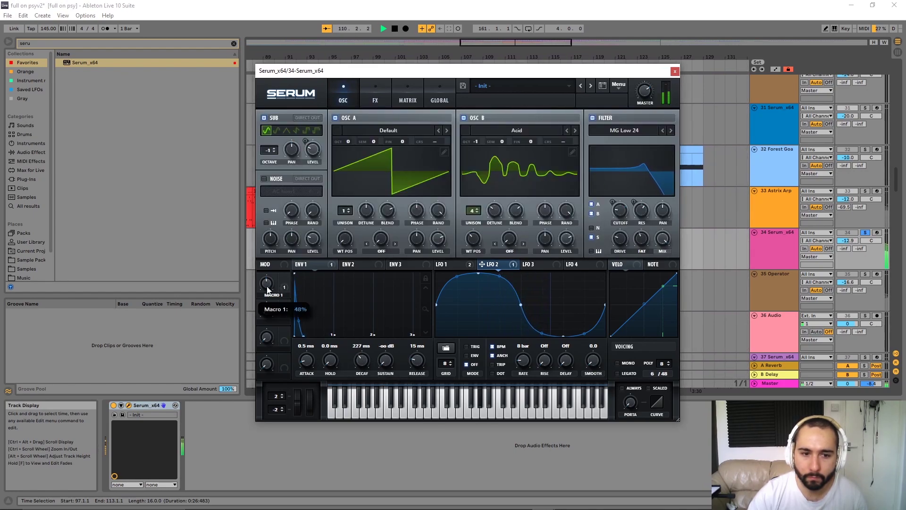
{"action": "mouse_move", "coordinate": [271, 304]}
{"action": "left_mouse_down"}
{"action": "mouse_move", "coordinate": [268, 317]}
{"action": "mouse_move", "coordinate": [271, 268]}
{"action": "mouse_move", "coordinate": [268, 297]}
{"action": "left_mouse_up"}
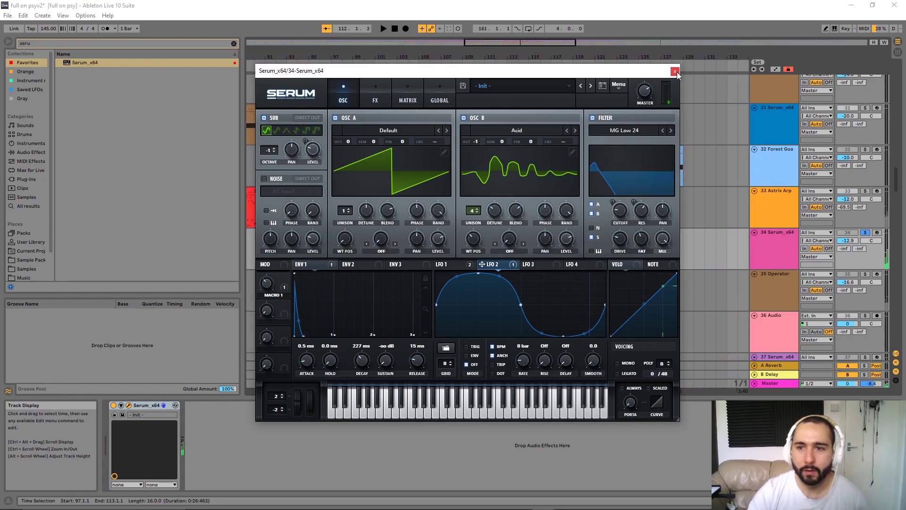
Close the Serum window and review the Astrix Arp track's Serum, LFO and two FabFilter Saturn devices, collapsing the second LFO.
{"action": "left_click", "coordinate": [675, 71]}
{"action": "left_click", "coordinate": [770, 198]}
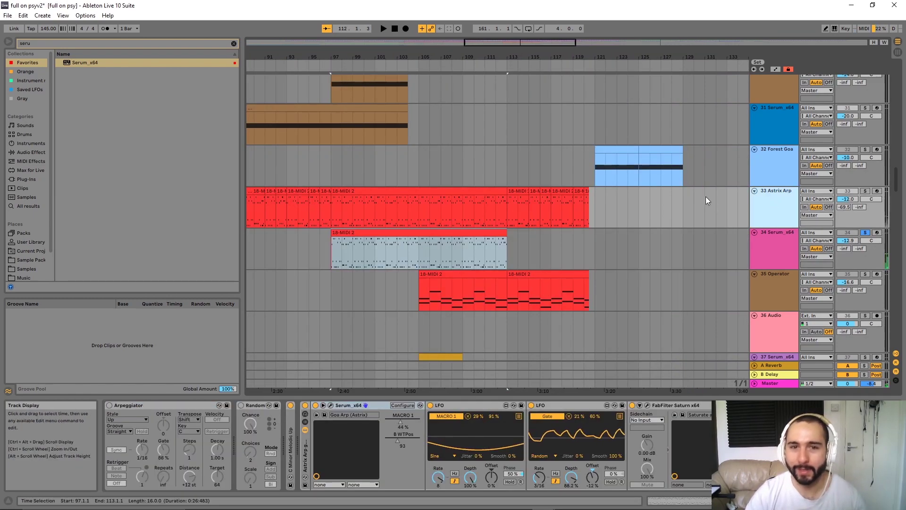
{"action": "left_click", "coordinate": [356, 406]}
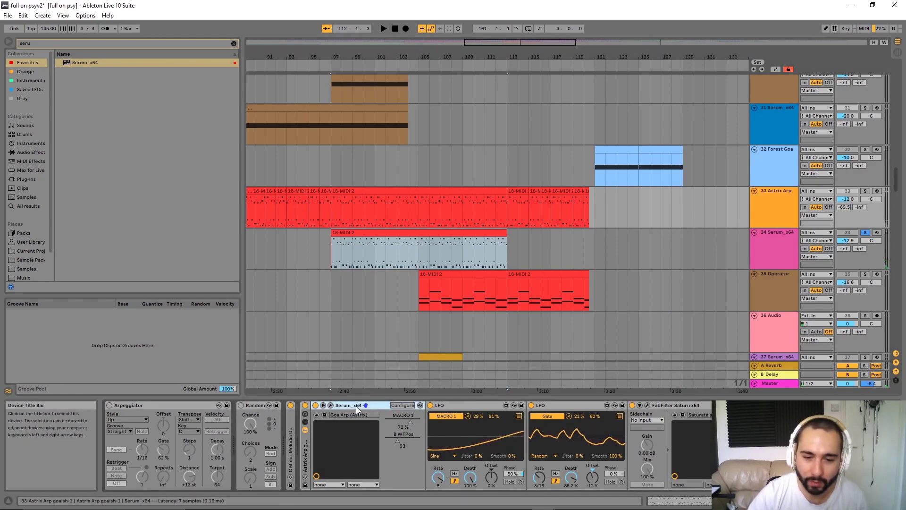
{"action": "scroll", "coordinate": [457, 407], "scroll_direction": "down", "scroll_amount": 3}
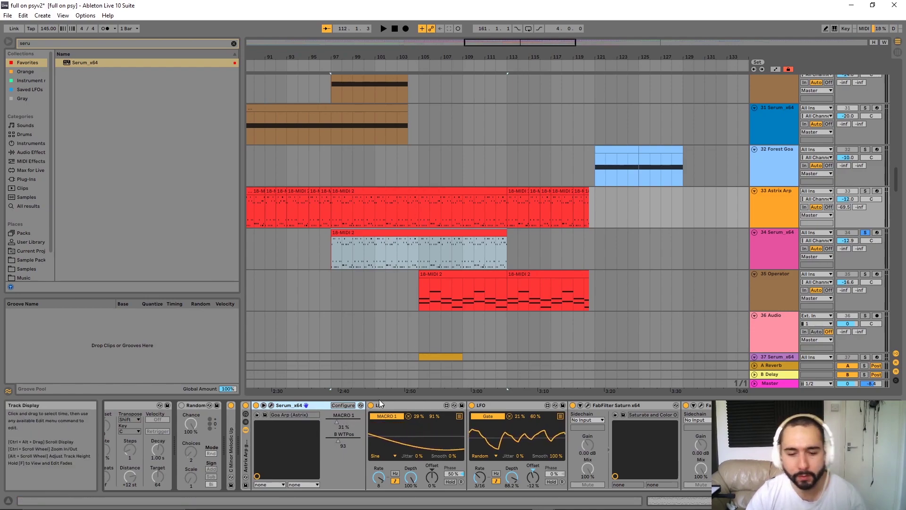
{"action": "double_click", "coordinate": [474, 405]}
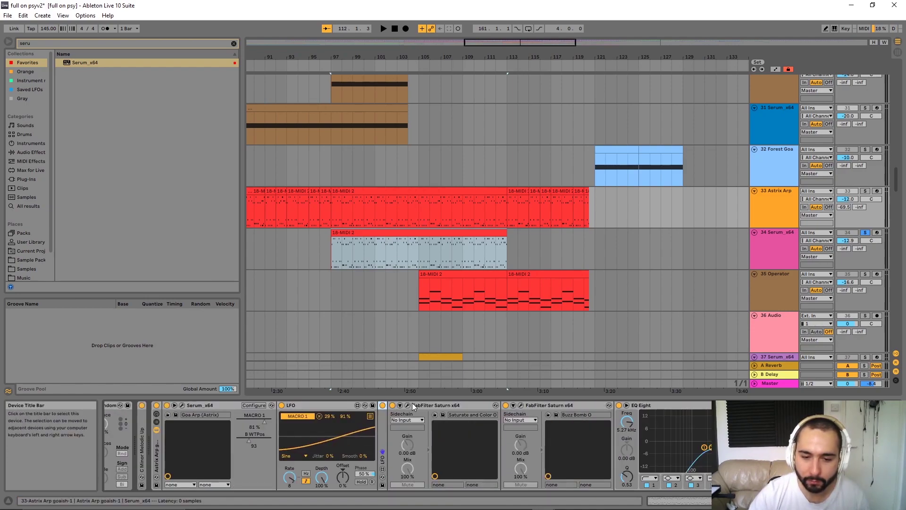
{"action": "left_click", "coordinate": [447, 404]}
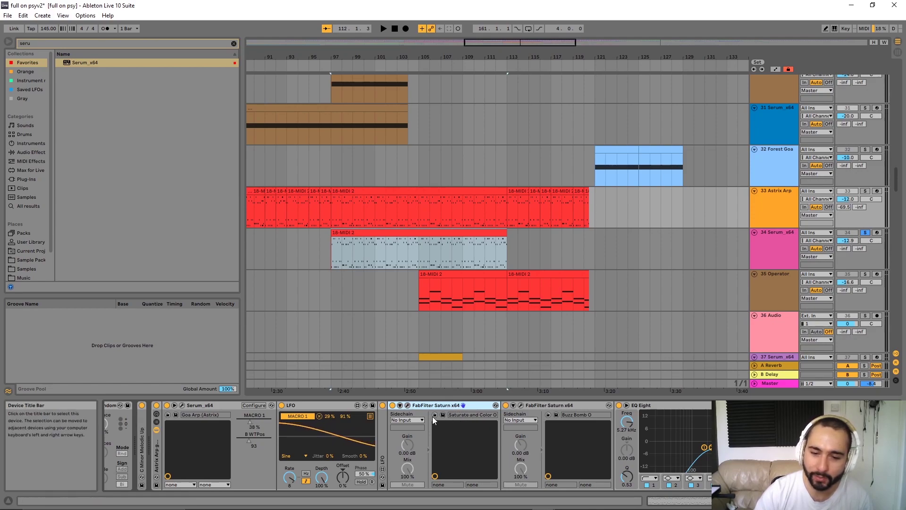
{"action": "left_click", "coordinate": [561, 405]}
Solo the Astrix Arp track instead of track 34 and play it briefly from bar 97.
{"action": "left_click", "coordinate": [865, 192]}
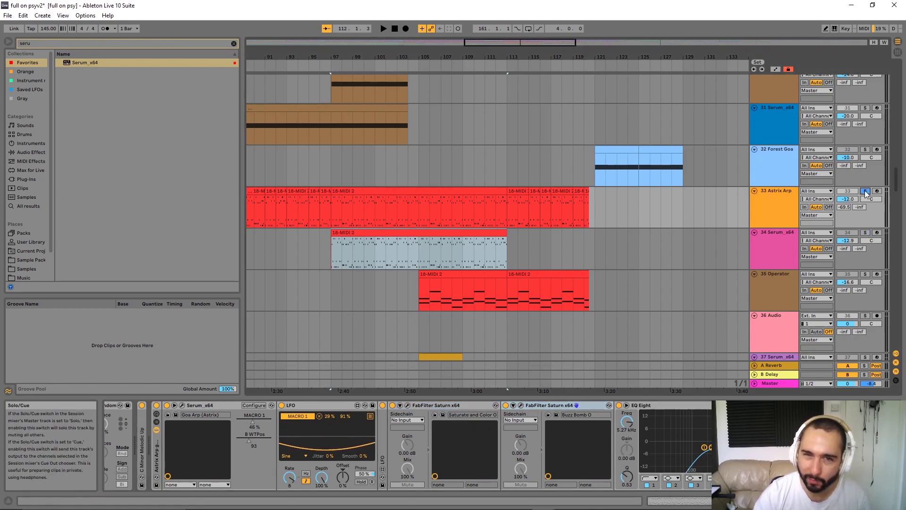
{"action": "key", "text": "space"}
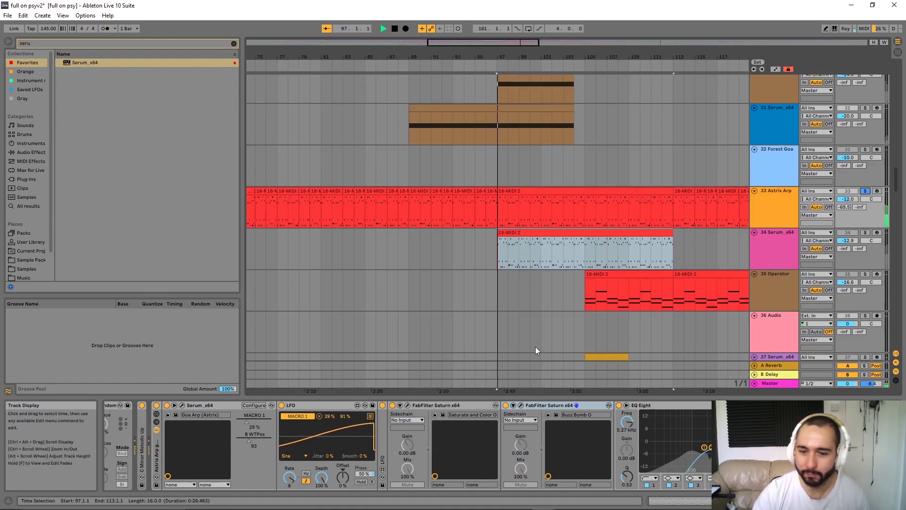
{"action": "key", "text": "space"}
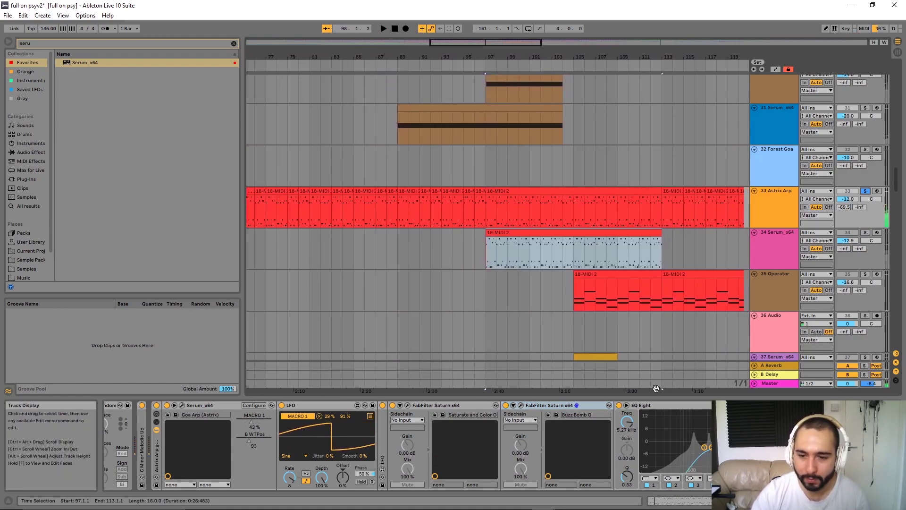
{"action": "scroll", "coordinate": [604, 409], "scroll_direction": "down", "scroll_amount": 5}
{"action": "scroll", "coordinate": [446, 406], "scroll_direction": "down", "scroll_amount": 1}
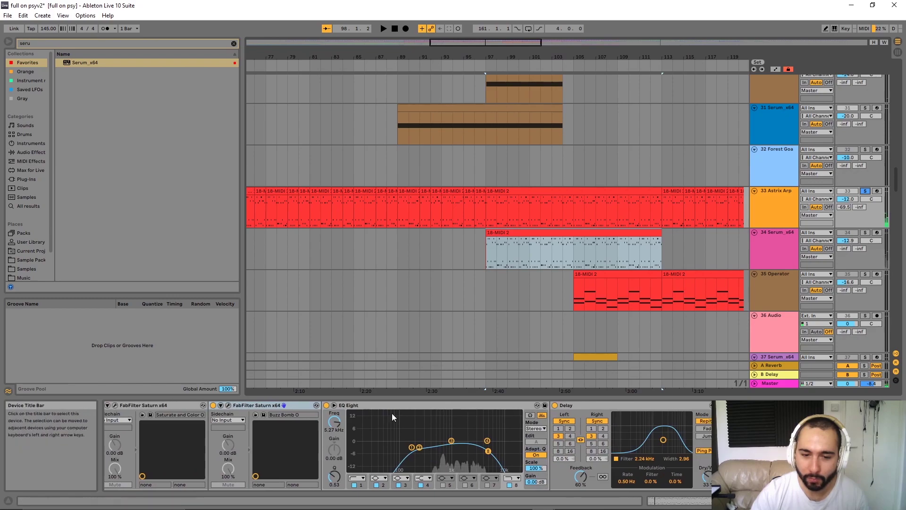
{"action": "left_click", "coordinate": [621, 409]}
{"action": "scroll", "coordinate": [587, 233], "scroll_direction": "right", "scroll_amount": 4}
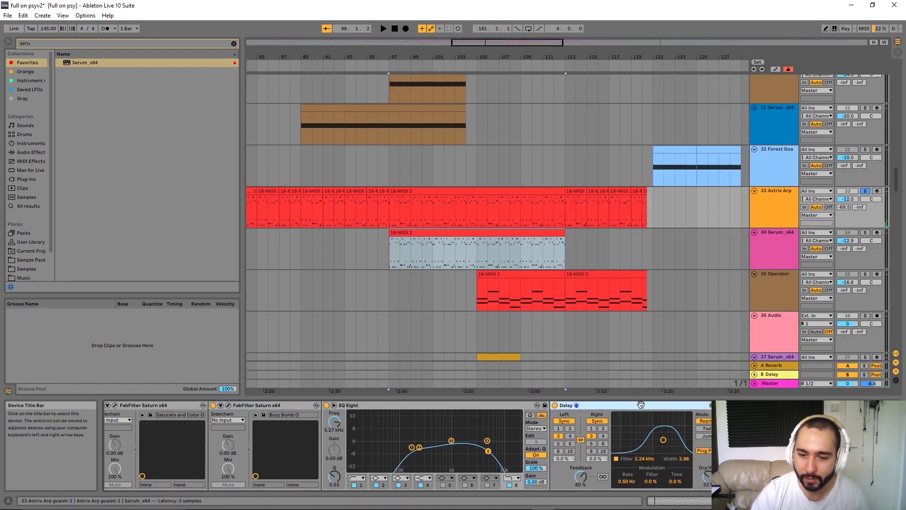
{"action": "scroll", "coordinate": [641, 405], "scroll_direction": "down", "scroll_amount": 3}
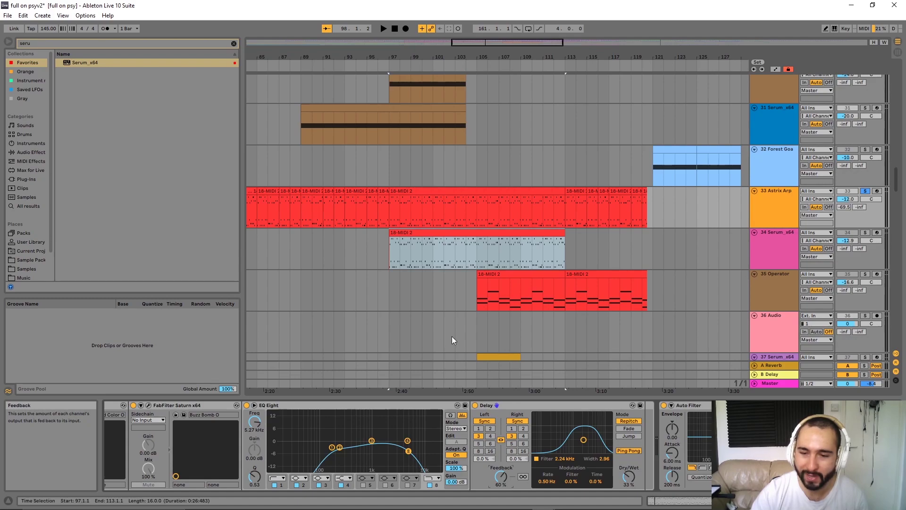
Play the Astrix Arp from bar 97 and turn off its solo to hear it with the other tracks.
{"action": "key", "text": "space"}
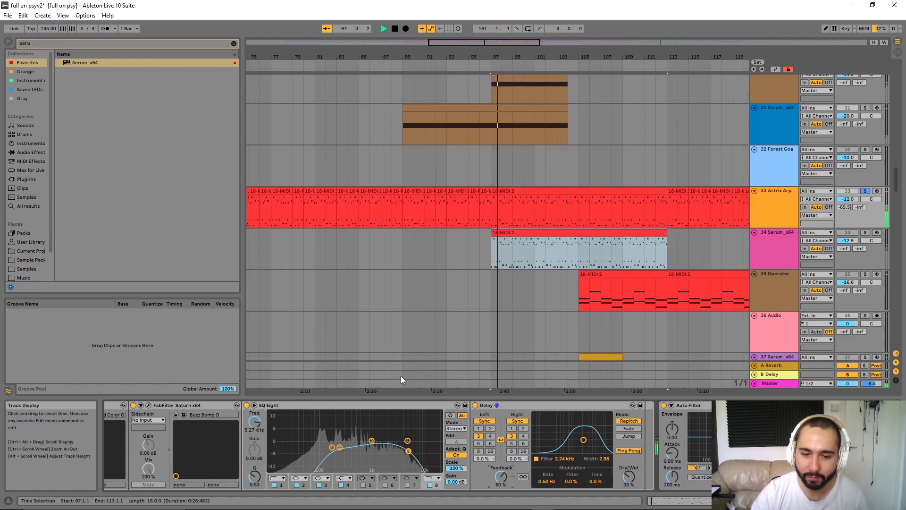
{"action": "left_click", "coordinate": [866, 191]}
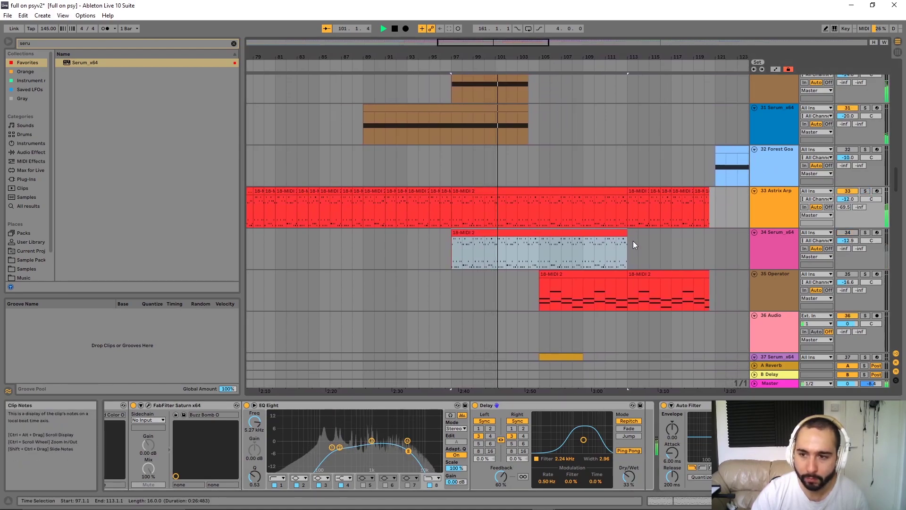
{"action": "scroll", "coordinate": [472, 262], "scroll_direction": "right", "scroll_amount": 5}
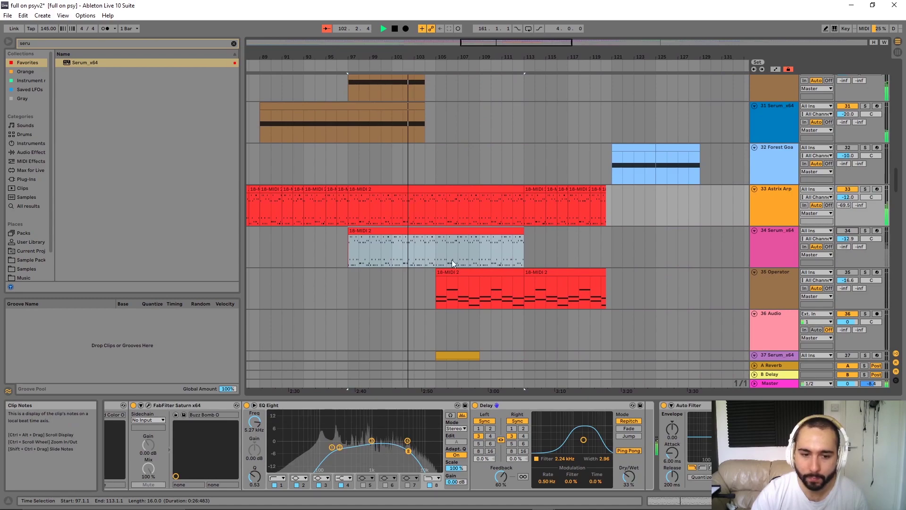
{"action": "scroll", "coordinate": [657, 398], "scroll_direction": "left", "scroll_amount": 6}
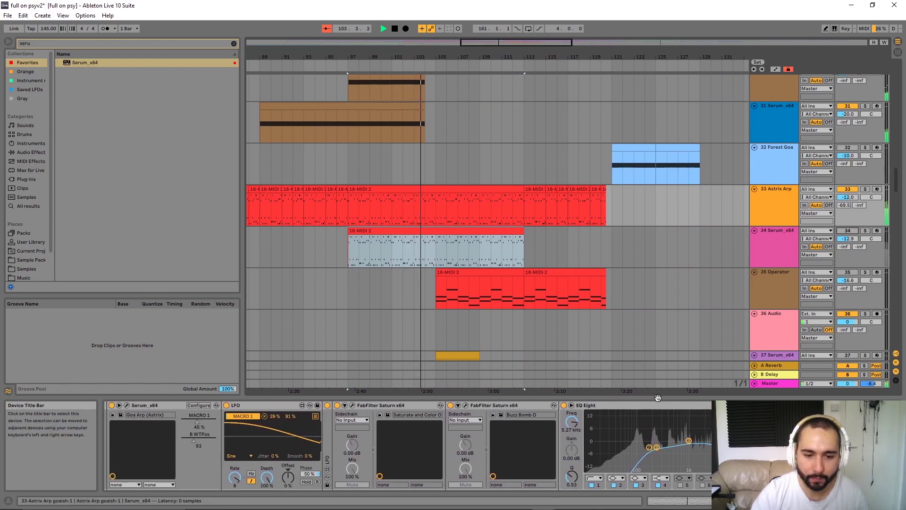
{"action": "scroll", "coordinate": [428, 400], "scroll_direction": "left", "scroll_amount": 2}
{"action": "scroll", "coordinate": [428, 400], "scroll_direction": "left", "scroll_amount": 4}
{"action": "scroll", "coordinate": [516, 400], "scroll_direction": "right", "scroll_amount": 1}
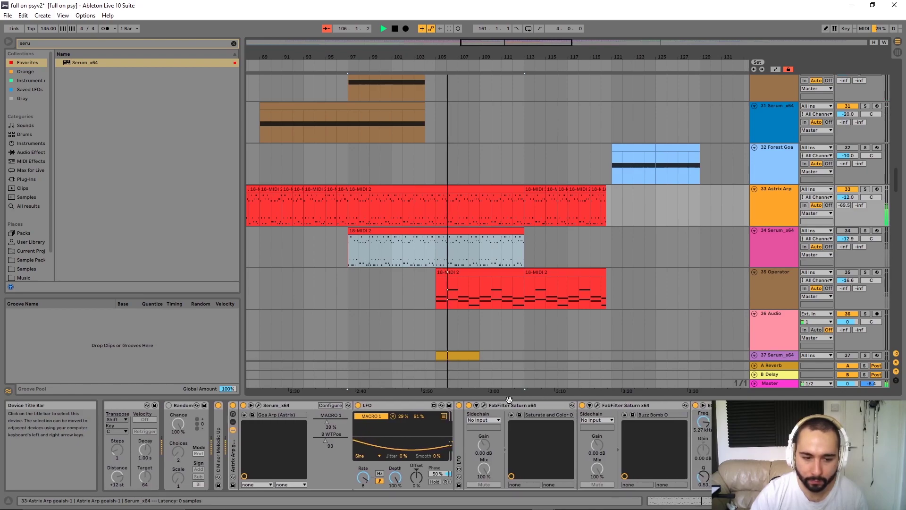
{"action": "left_click_drag", "start_coordinate": [516, 401], "coordinate": [442, 400]}
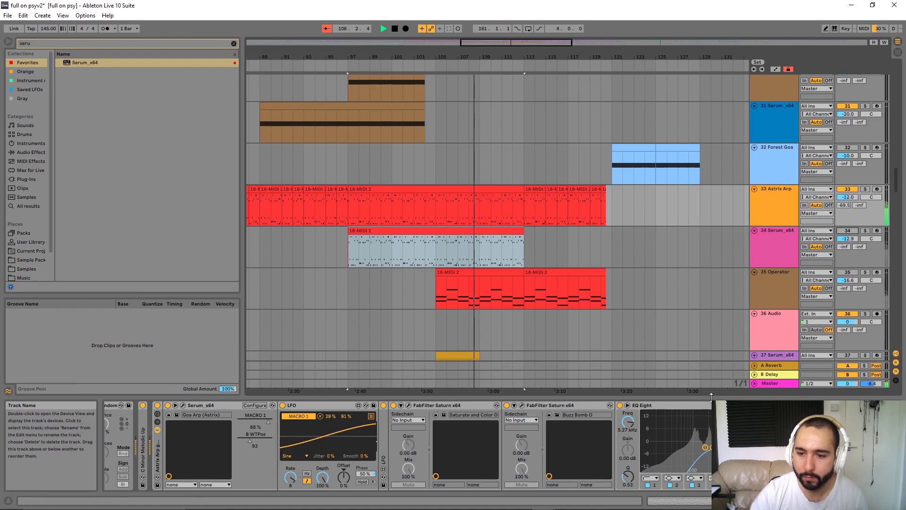
Deactivate the Astrix Arp track and activate track 34 to hear it in the mix, and stop playback.
{"action": "left_click", "coordinate": [849, 188]}
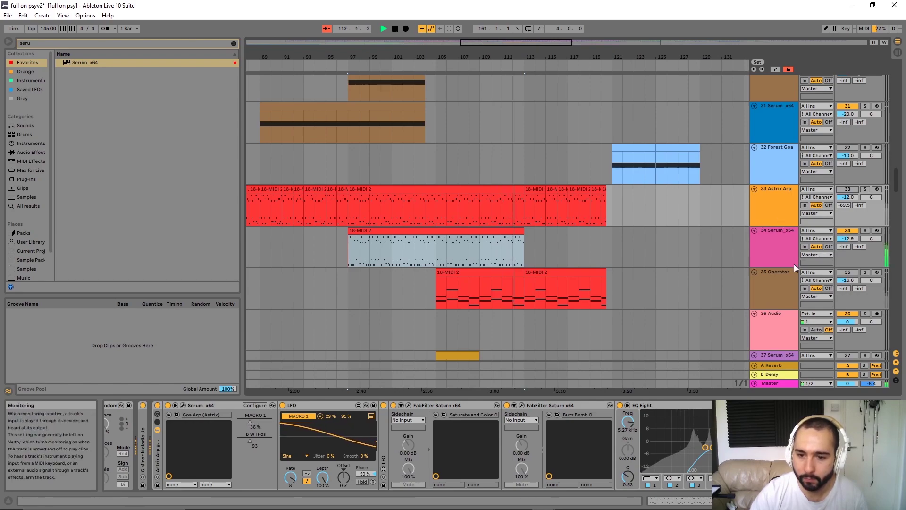
{"action": "key", "text": "space"}
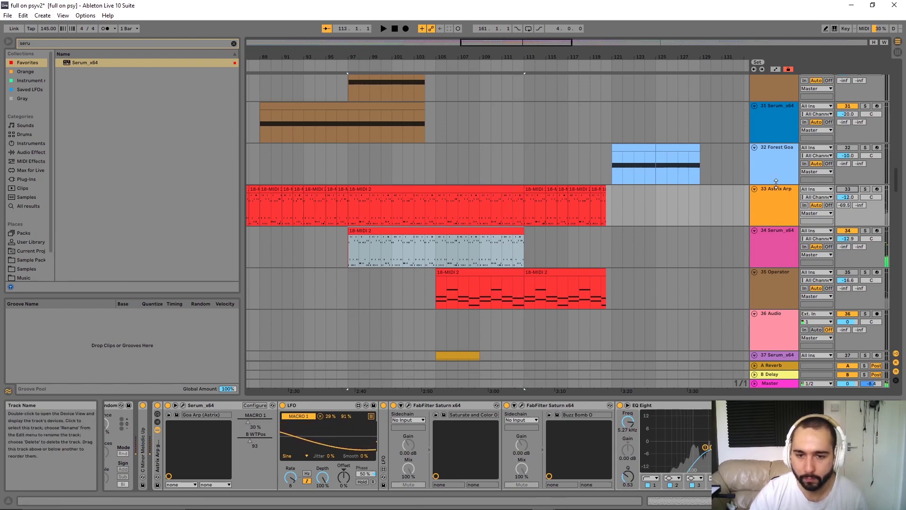